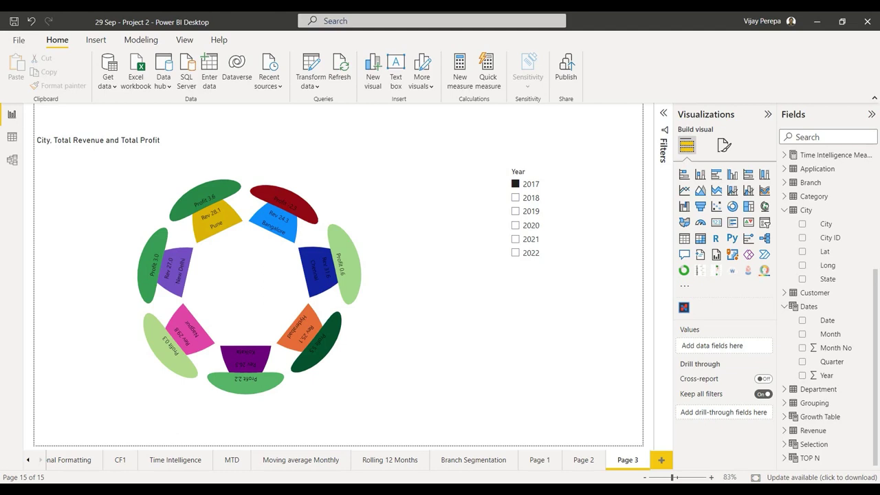
# Add blank Page 4 and search the visuals gallery for 'chartic' to confirm Charticulator is available
pyautogui.click(662, 460)
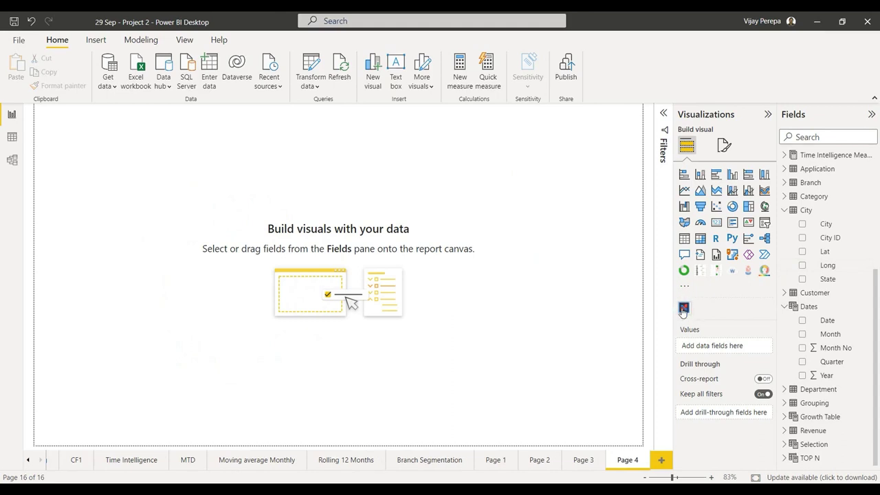
pyautogui.click(684, 287)
pyautogui.click(710, 293)
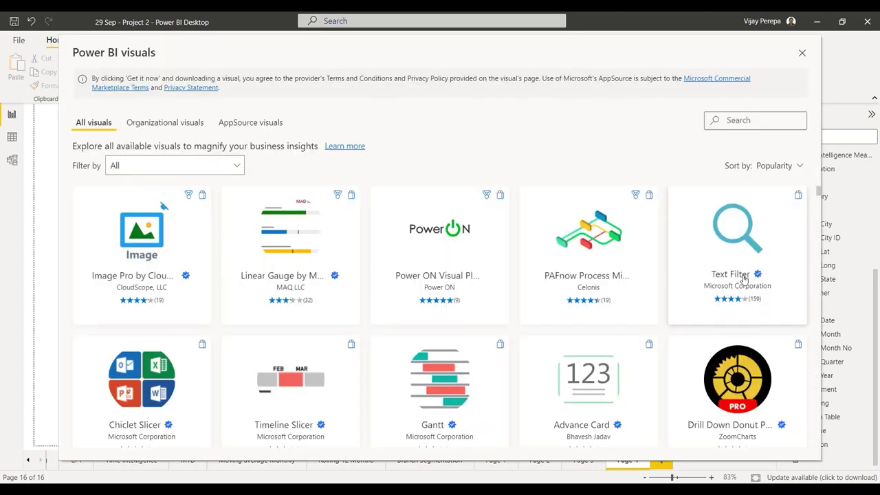
pyautogui.click(789, 120)
pyautogui.write('charticu')
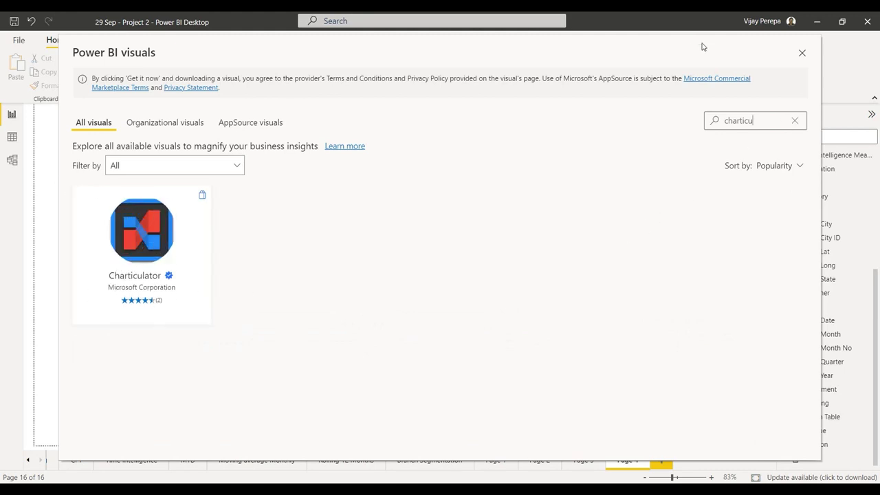
pyautogui.click(803, 55)
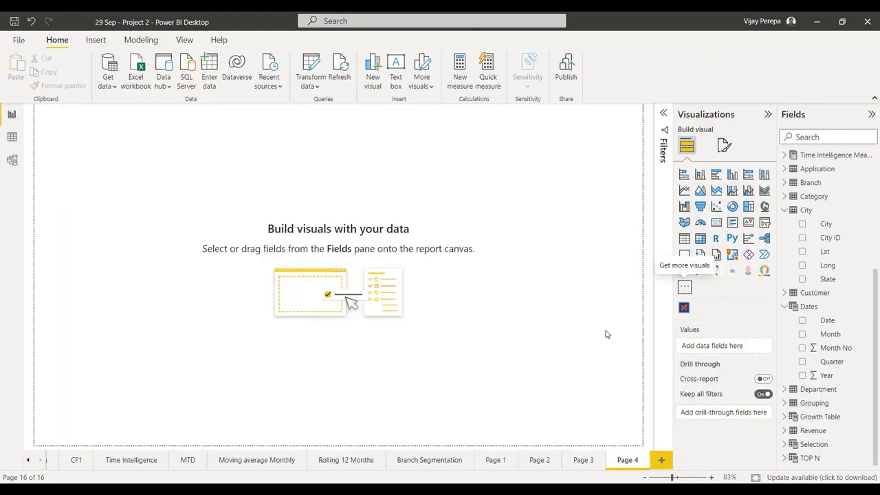
# Add a Charticulator visual with City, Total Revenue and Total Profit, then open it for editing
pyautogui.click(684, 308)
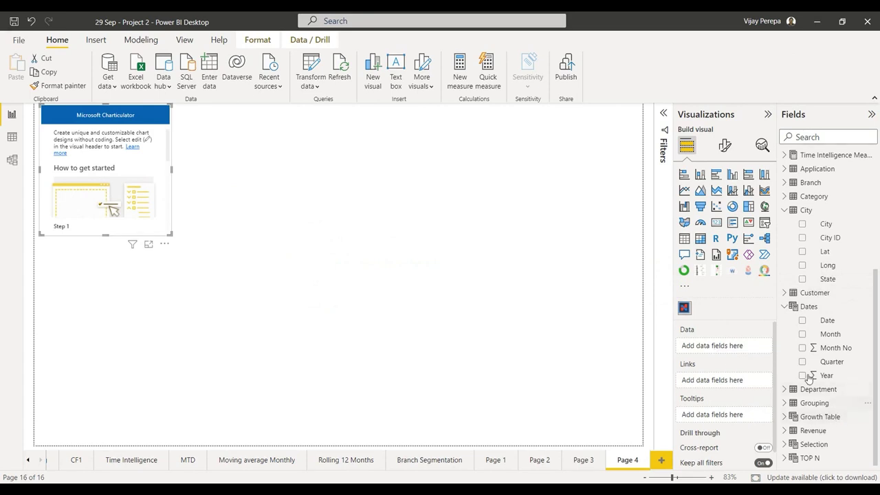
pyautogui.moveTo(825, 225); pyautogui.dragTo(723, 346)
pyautogui.click(785, 155)
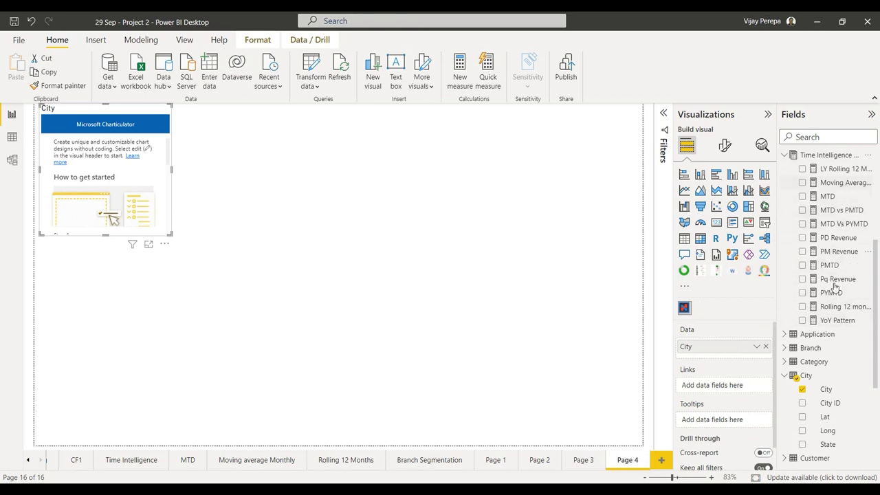
pyautogui.click(786, 155)
pyautogui.scroll(5, 818, 248)
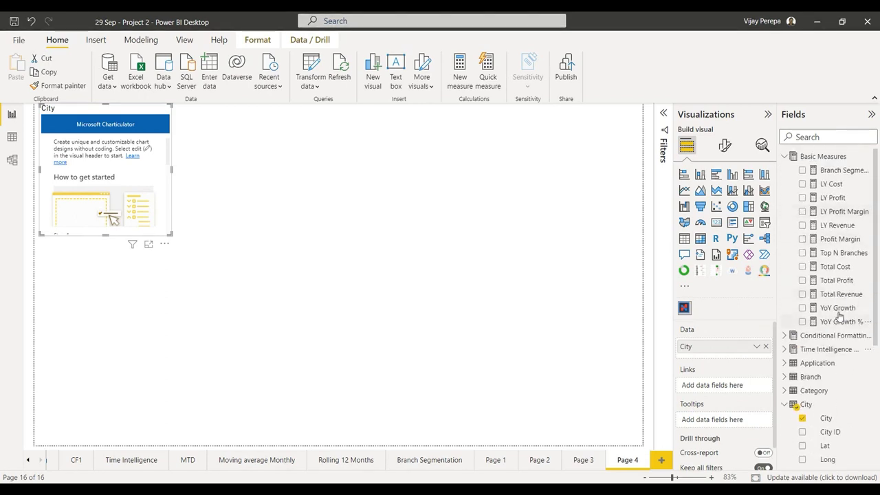
pyautogui.moveTo(834, 296); pyautogui.dragTo(724, 356)
pyautogui.moveTo(834, 281); pyautogui.dragTo(747, 365)
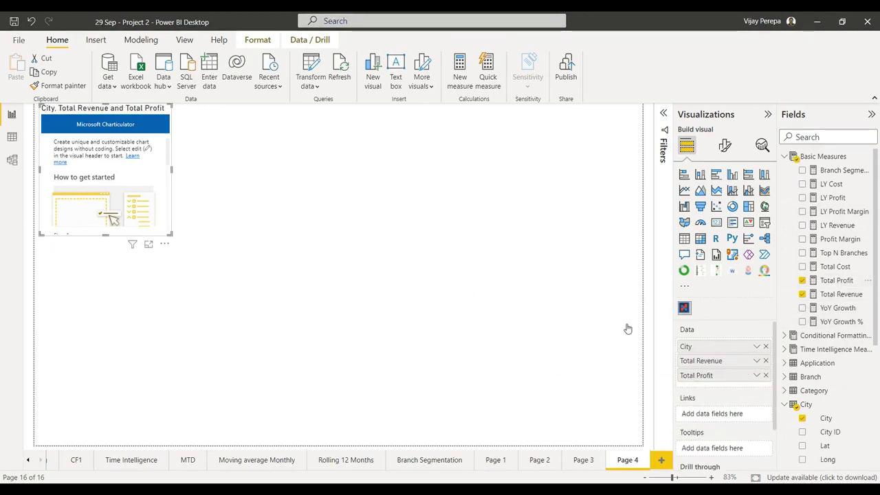
pyautogui.click(165, 247)
pyautogui.click(187, 257)
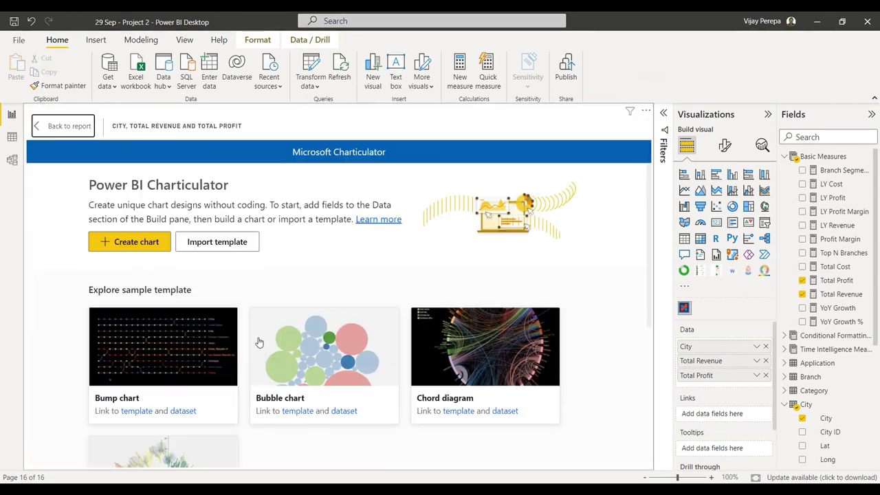
# Create a new chart and place a Triangle mark in the glyph as the stem
pyautogui.click(132, 247)
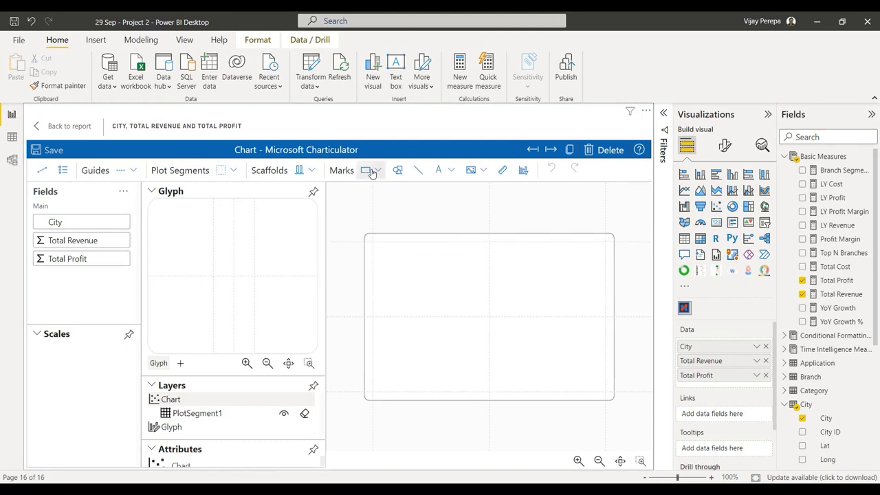
pyautogui.click(372, 172)
pyautogui.click(387, 234)
pyautogui.moveTo(364, 177); pyautogui.dragTo(220, 274)
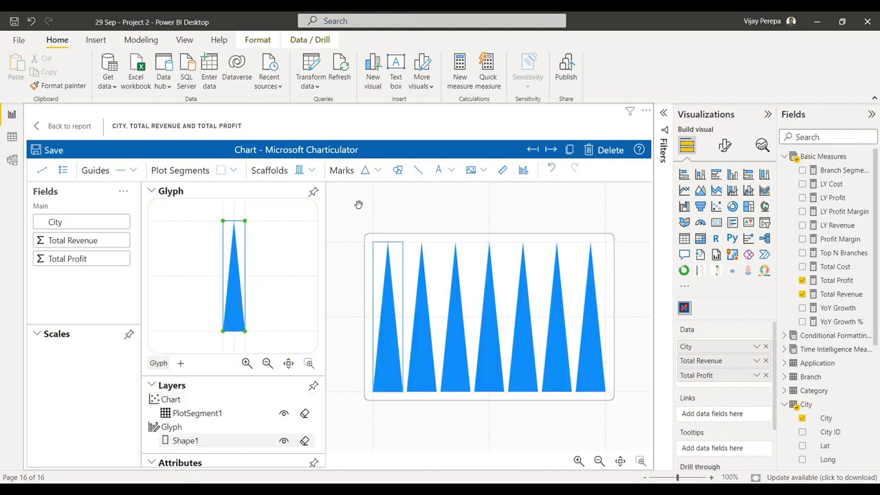
# Add an Ellipse mark and shrink it into a cap atop the triangle stem
pyautogui.click(373, 171)
pyautogui.click(377, 209)
pyautogui.moveTo(369, 176); pyautogui.dragTo(229, 256)
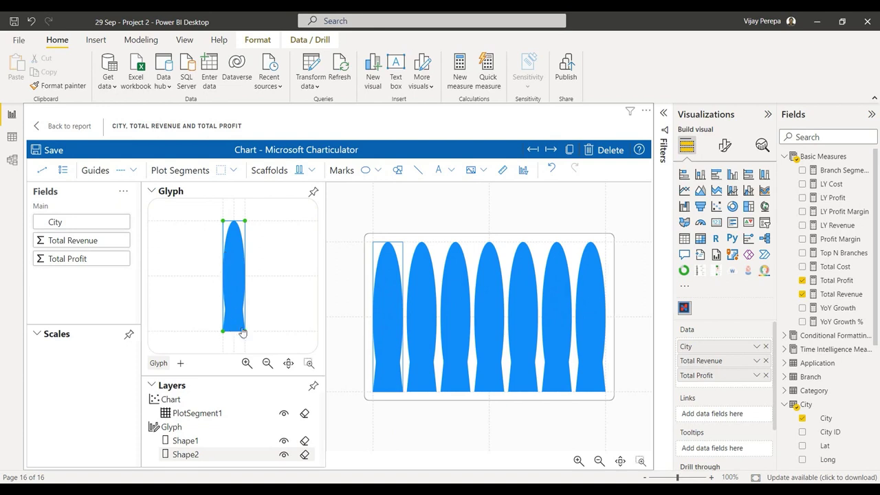
pyautogui.moveTo(246, 329); pyautogui.dragTo(245, 275)
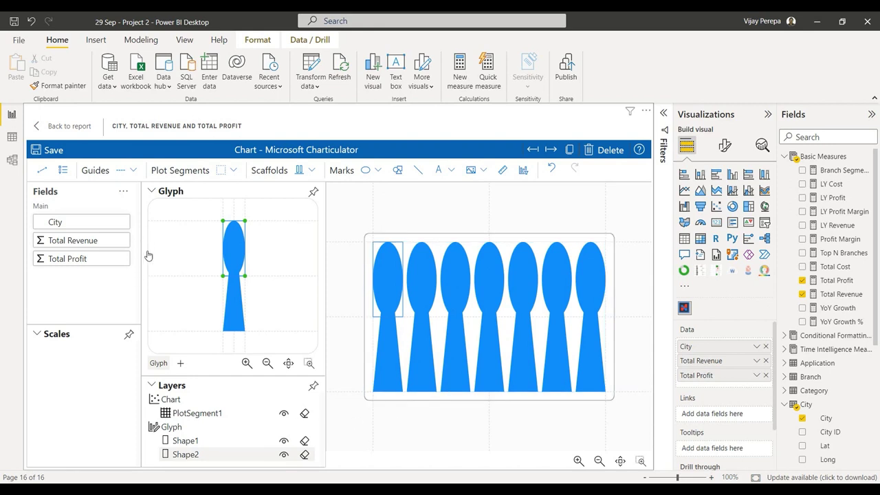
pyautogui.click(151, 193)
# Bind the triangle stem's Height to Total Revenue and its Fill to City
pyautogui.click(210, 264)
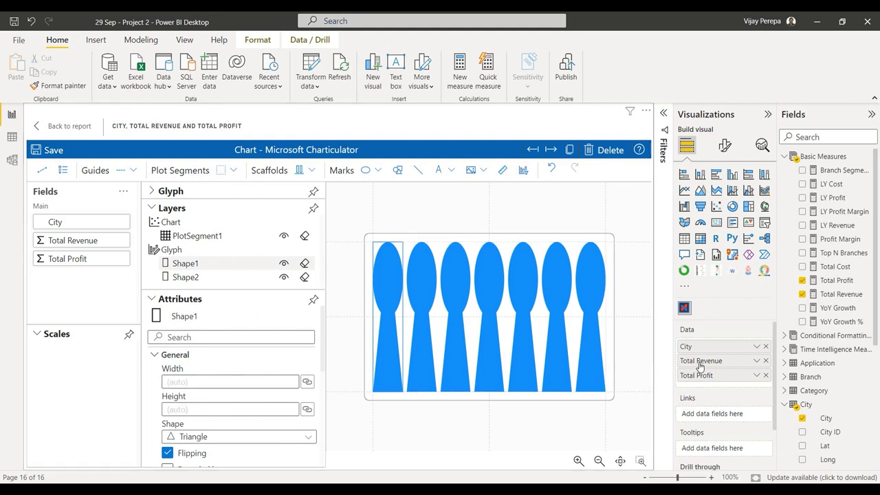
pyautogui.moveTo(72, 240); pyautogui.dragTo(209, 406)
pyautogui.scroll(-8, 223, 392)
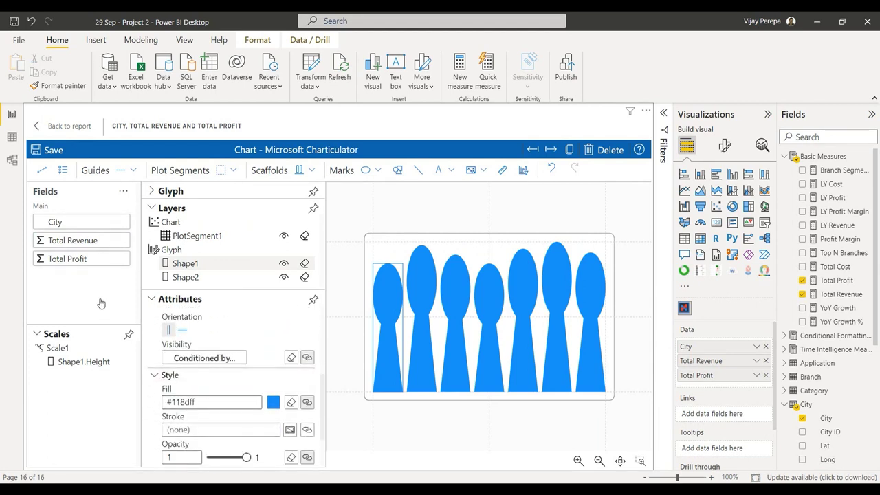
pyautogui.moveTo(70, 223); pyautogui.dragTo(197, 404)
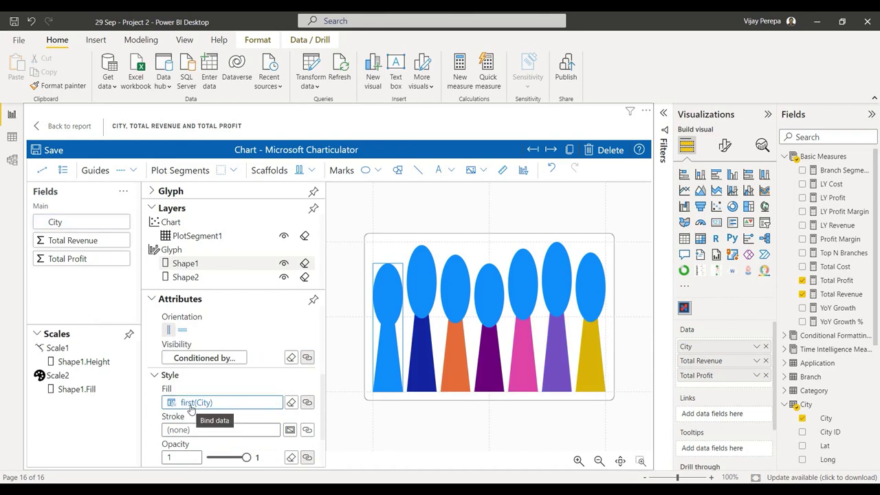
# Bind the ellipse cap's Fill to Total Profit and open its colour scale
pyautogui.click(208, 277)
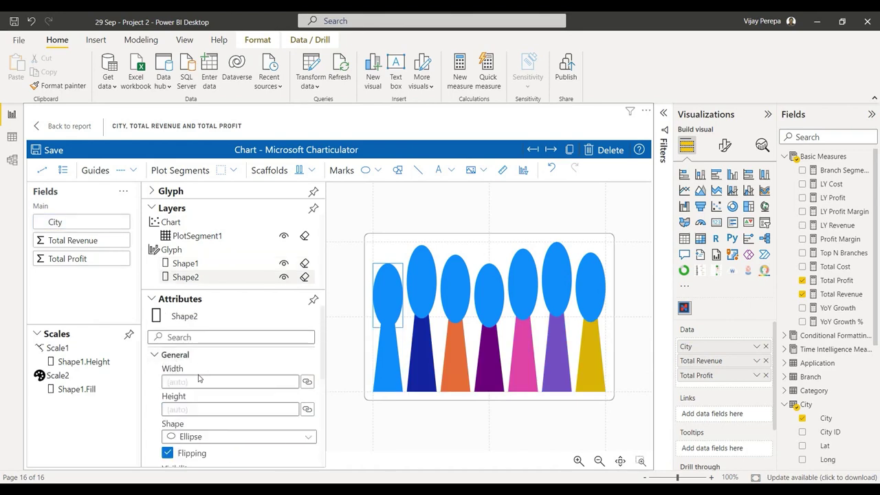
pyautogui.scroll(-2, 212, 416)
pyautogui.scroll(-3, 213, 415)
pyautogui.moveTo(68, 259); pyautogui.dragTo(210, 407)
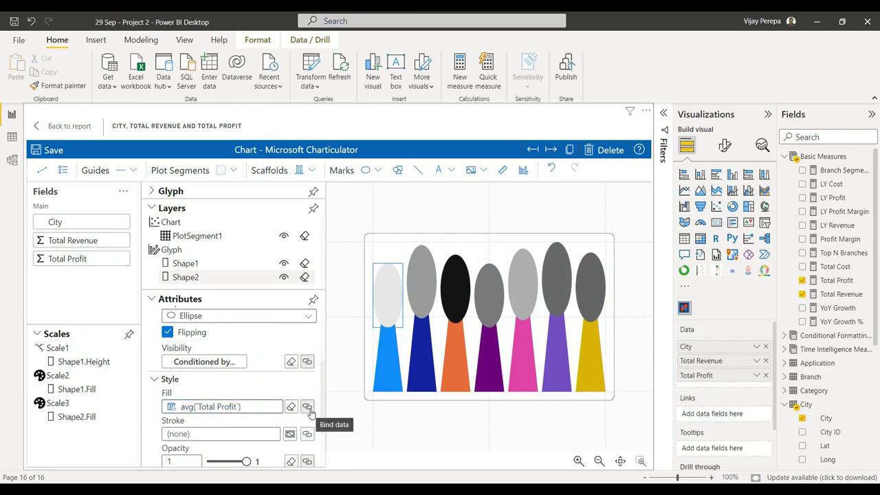
pyautogui.click(307, 407)
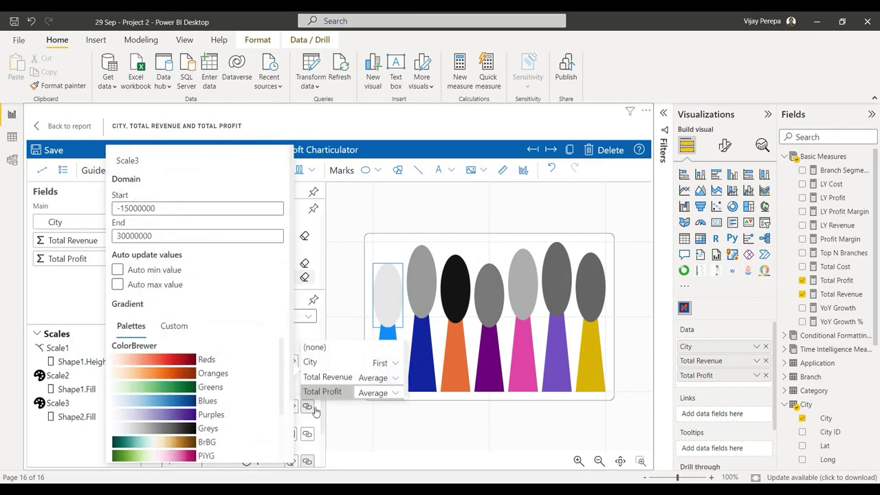
# Apply the Greens palette to the Total Profit cap colour scale
pyautogui.click(175, 331)
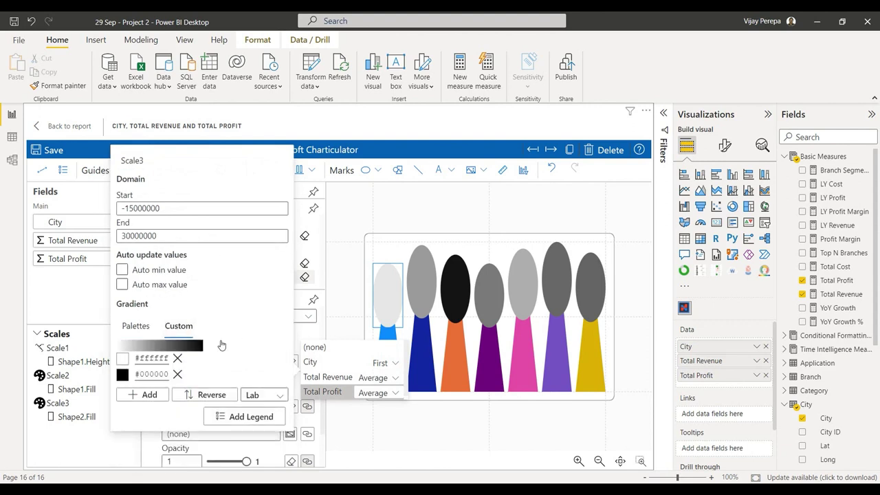
pyautogui.click(143, 333)
pyautogui.scroll(-2, 186, 354)
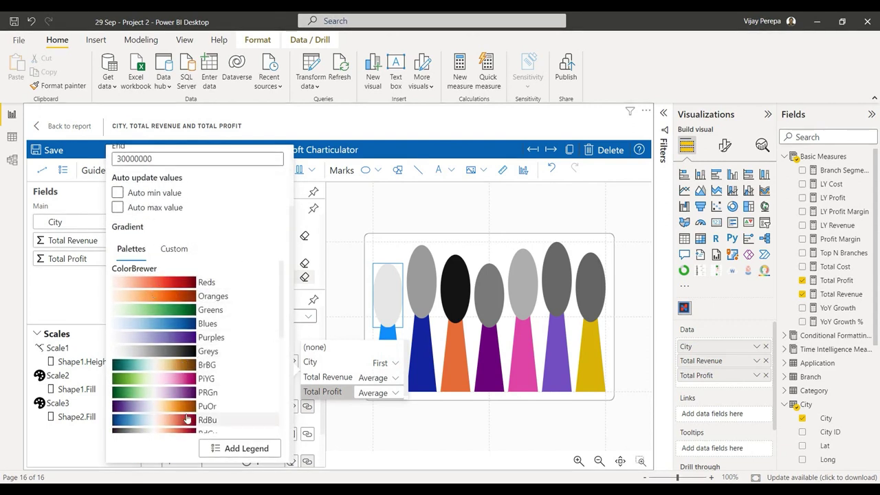
pyautogui.click(189, 310)
# Set the first three gradient stops to dark red, red and orange-red
pyautogui.click(174, 248)
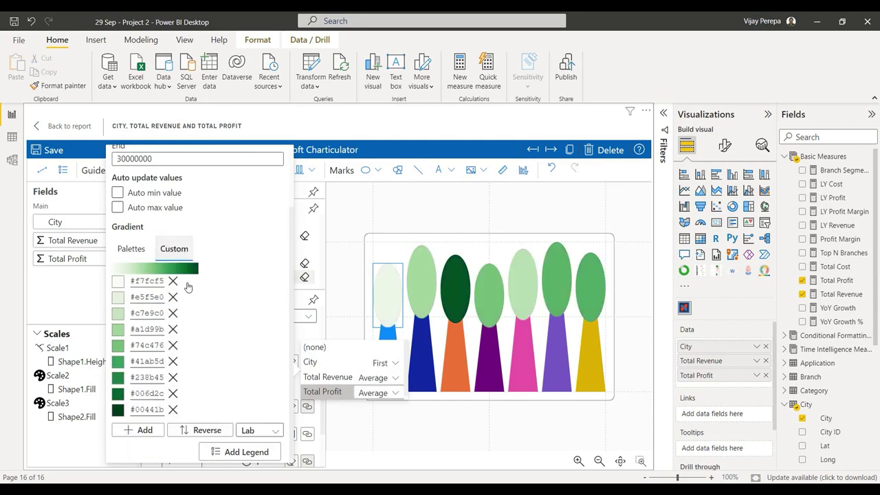
pyautogui.click(118, 282)
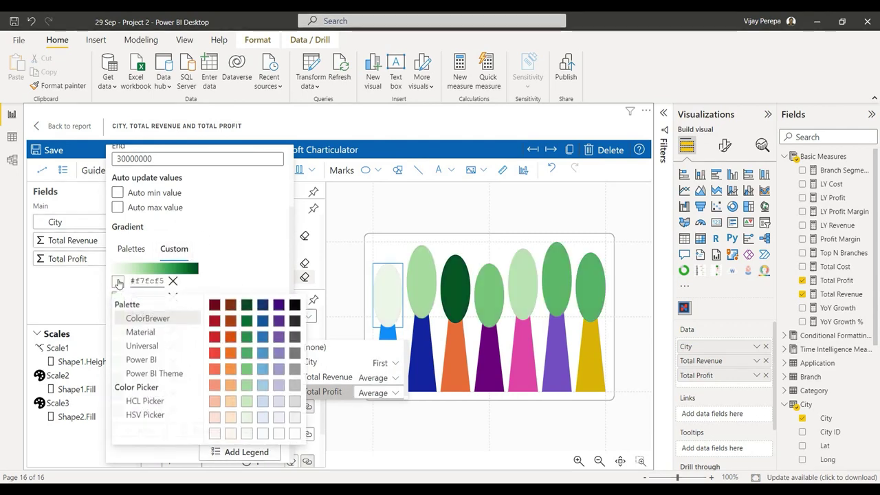
pyautogui.click(214, 307)
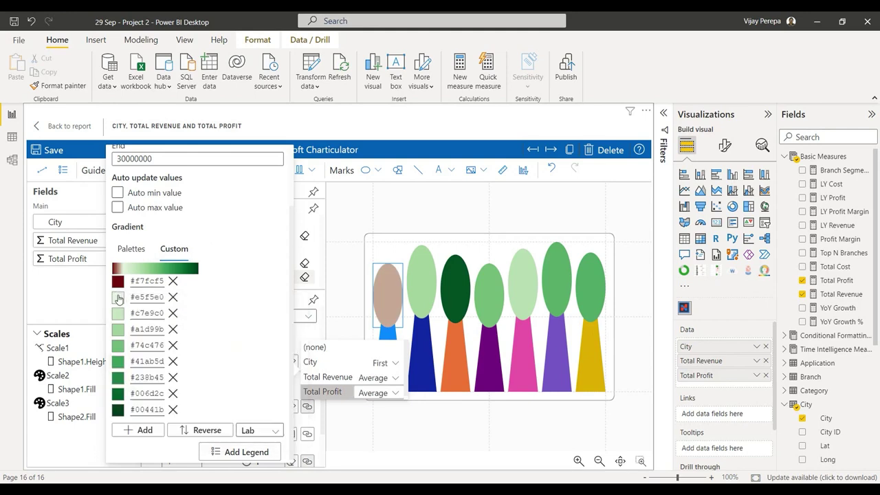
pyautogui.click(118, 301)
pyautogui.click(214, 337)
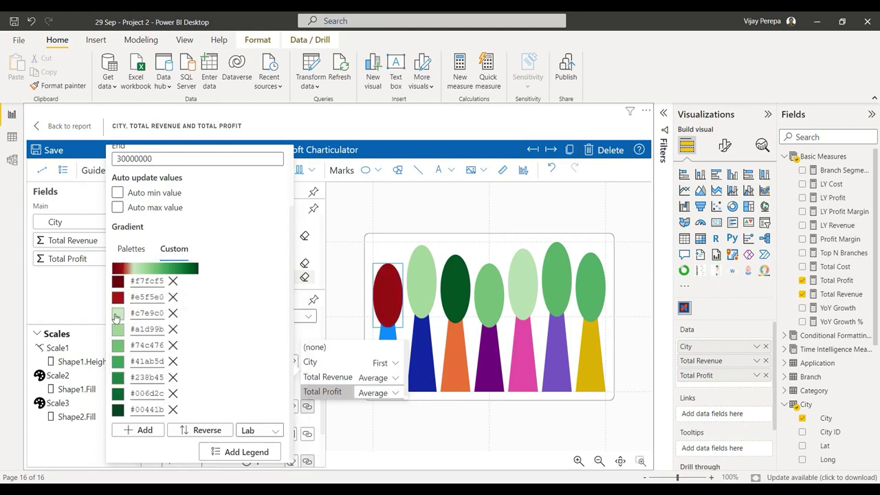
pyautogui.click(117, 313)
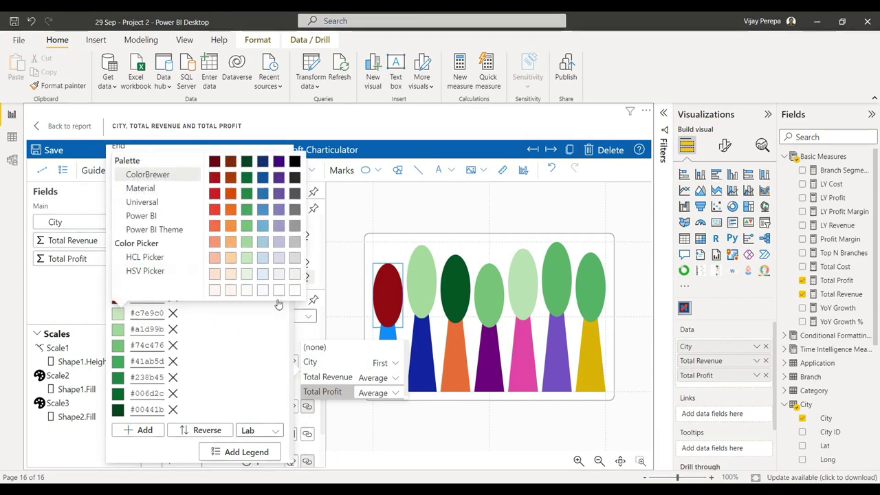
pyautogui.click(215, 229)
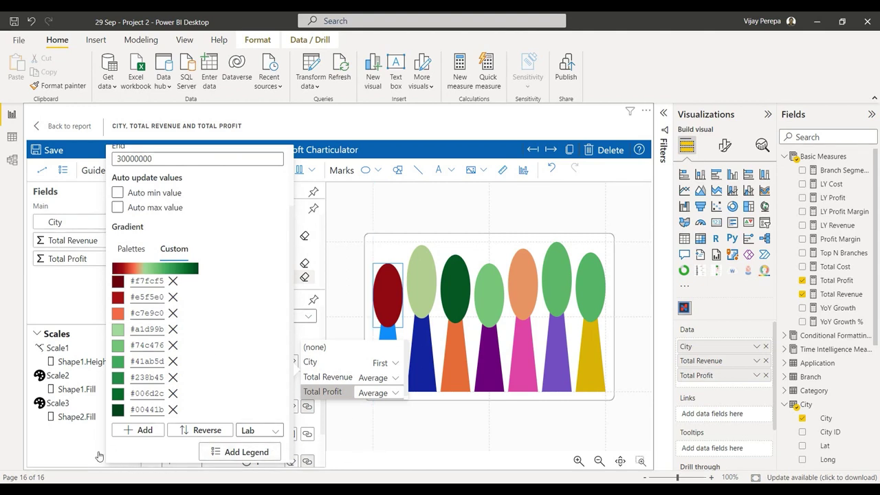
pyautogui.click(98, 455)
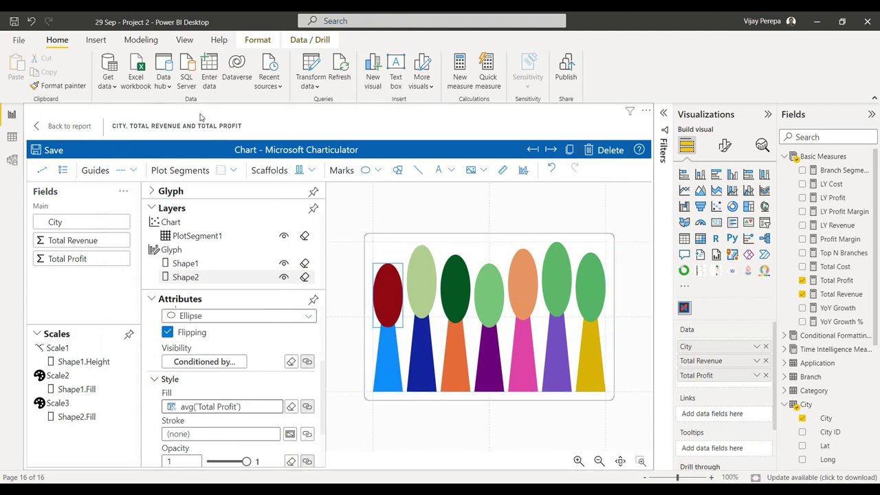
# Apply the Polar scaffold so the city mushrooms form a circular ring
pyautogui.click(291, 173)
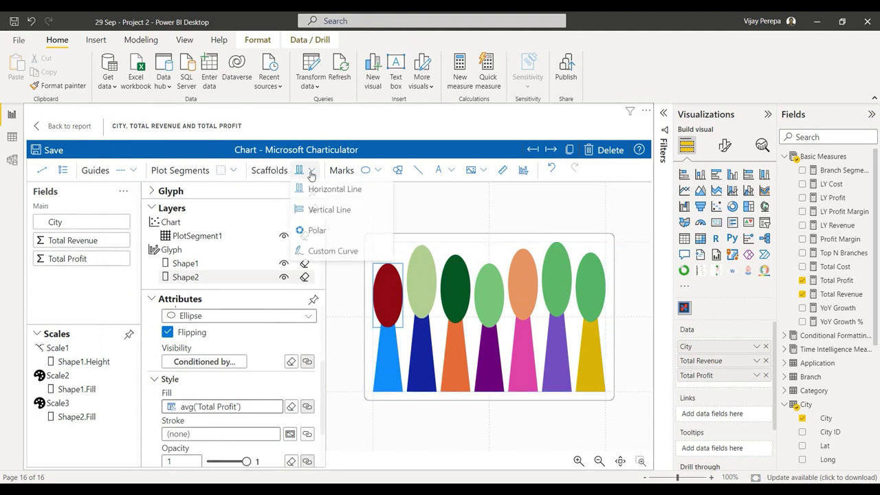
pyautogui.click(306, 230)
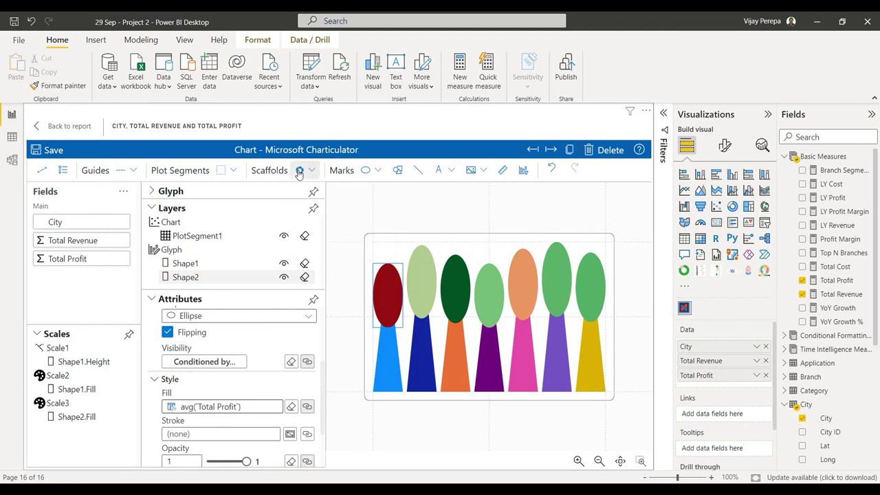
pyautogui.moveTo(300, 169); pyautogui.dragTo(519, 302)
pyautogui.scroll(2, 599, 335)
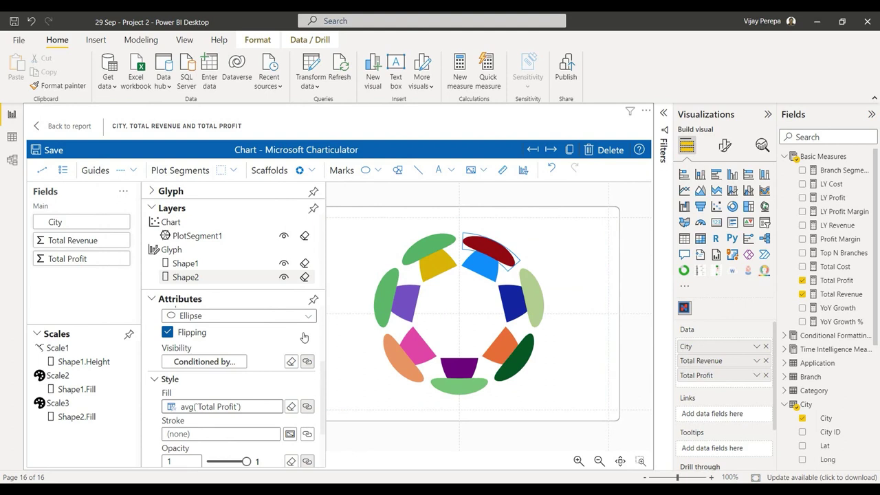
pyautogui.click(154, 209)
pyautogui.click(152, 222)
pyautogui.click(150, 190)
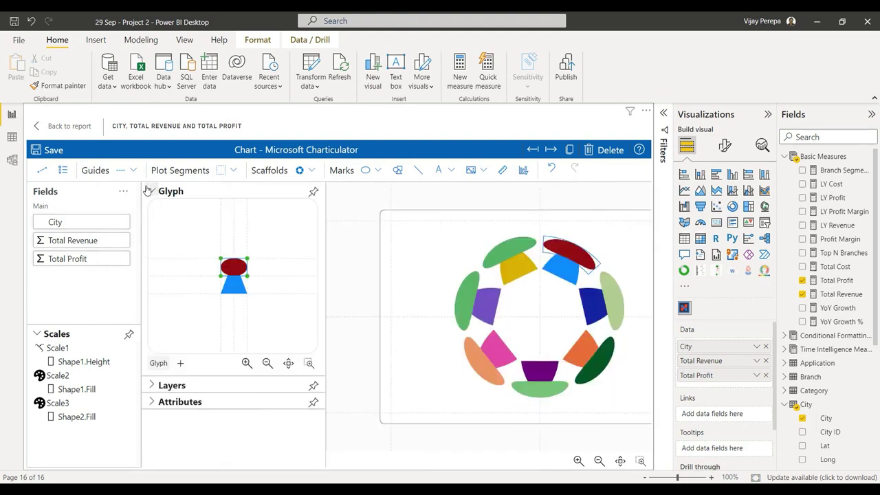
# Add a text label to the mushroom cap bound to average Total Profit
pyautogui.moveTo(442, 174); pyautogui.dragTo(236, 251)
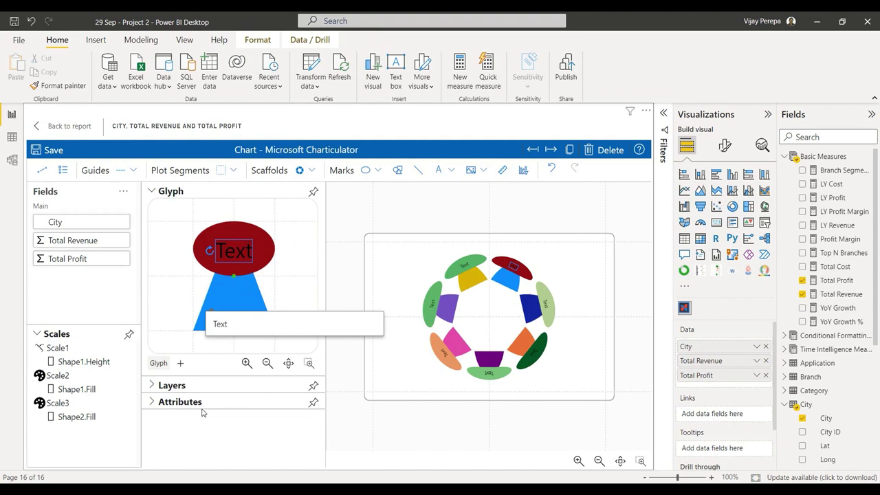
pyautogui.click(151, 190)
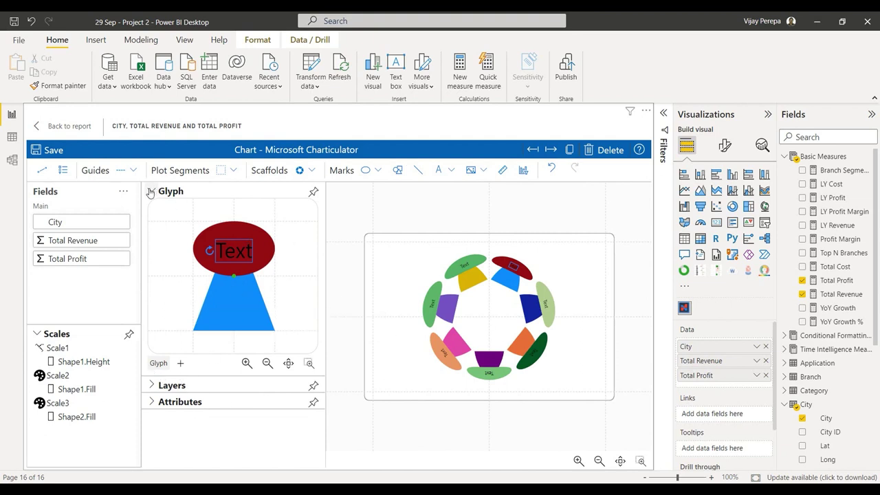
pyautogui.click(151, 191)
pyautogui.click(152, 225)
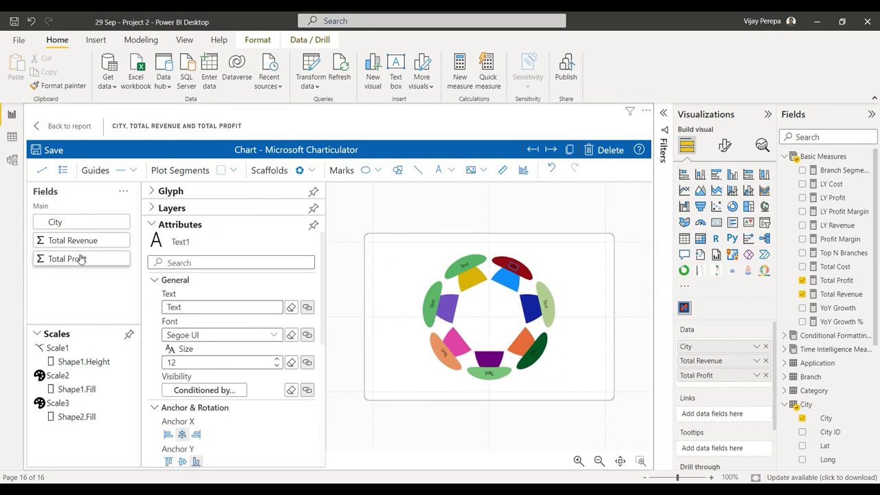
pyautogui.moveTo(81, 258); pyautogui.dragTo(198, 306)
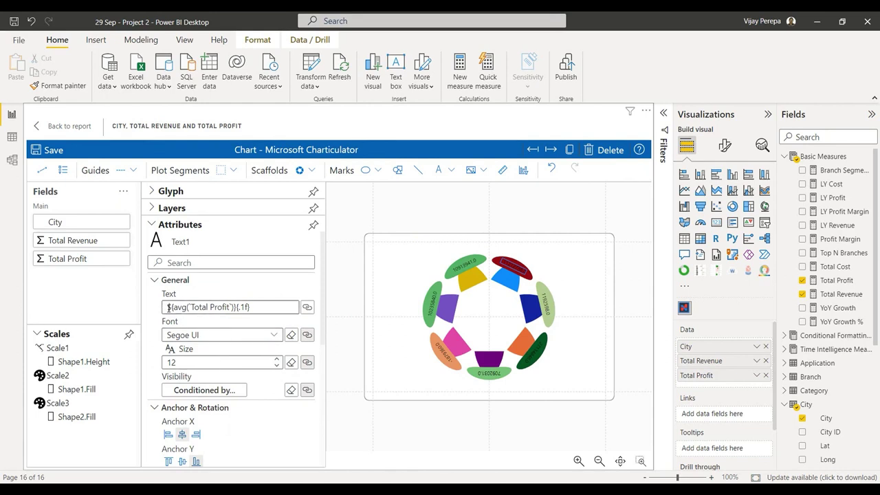
# Prefix the profit label with 'Profit' and scale its value down to millions
pyautogui.click(168, 308)
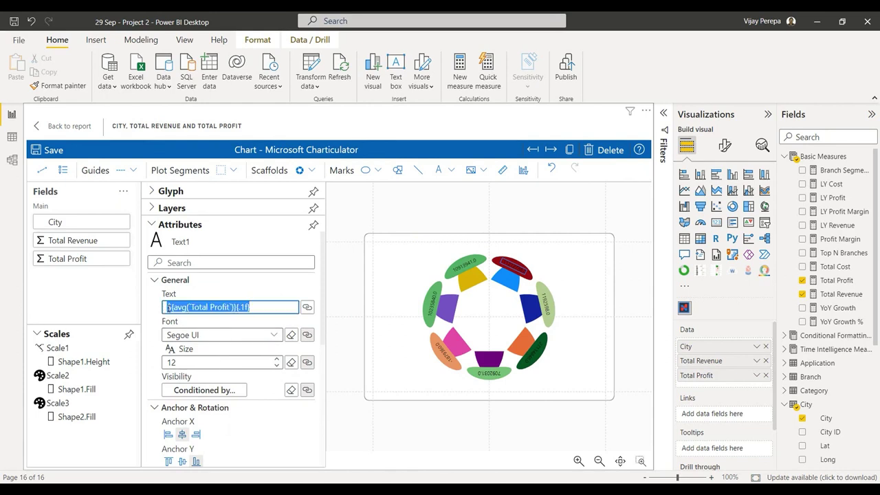
pyautogui.click(168, 308)
pyautogui.write('Pro')
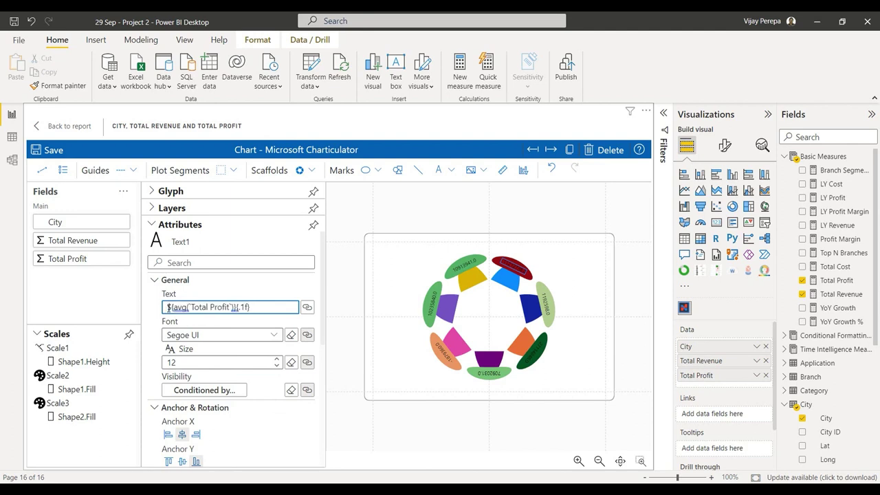
pyautogui.write('fit')
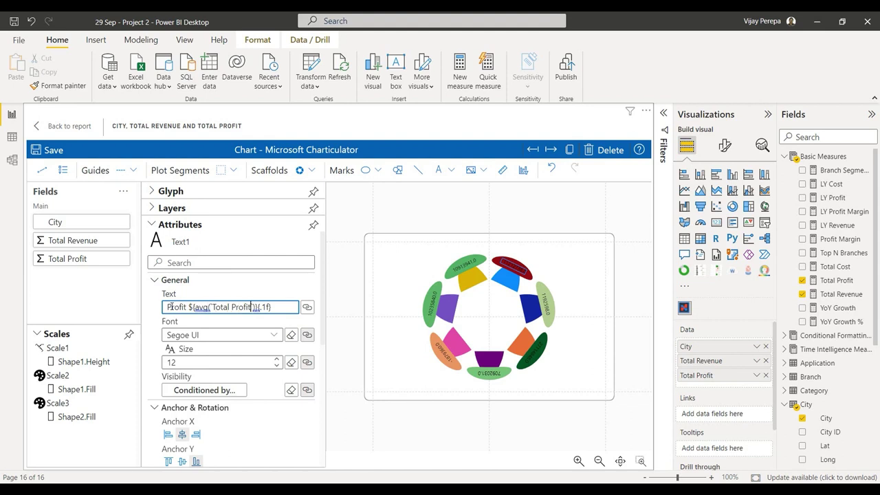
pyautogui.write('/1000000')
pyautogui.press('Return')
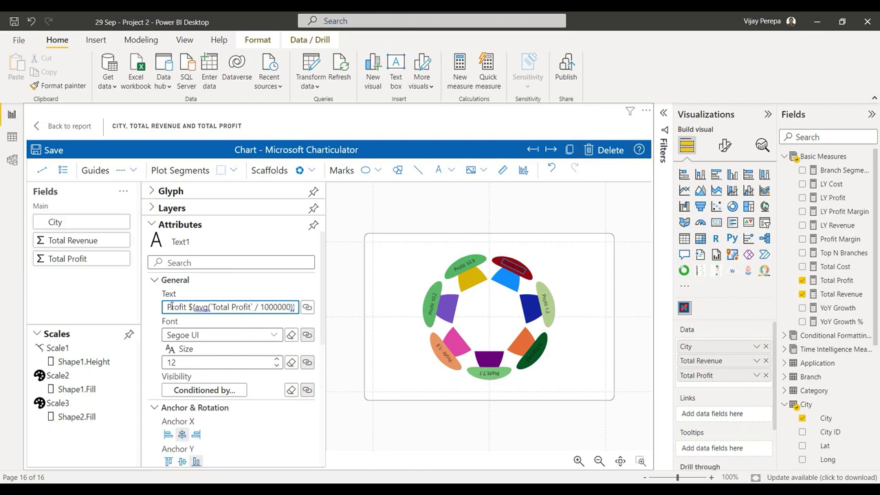
pyautogui.scroll(3, 549, 302)
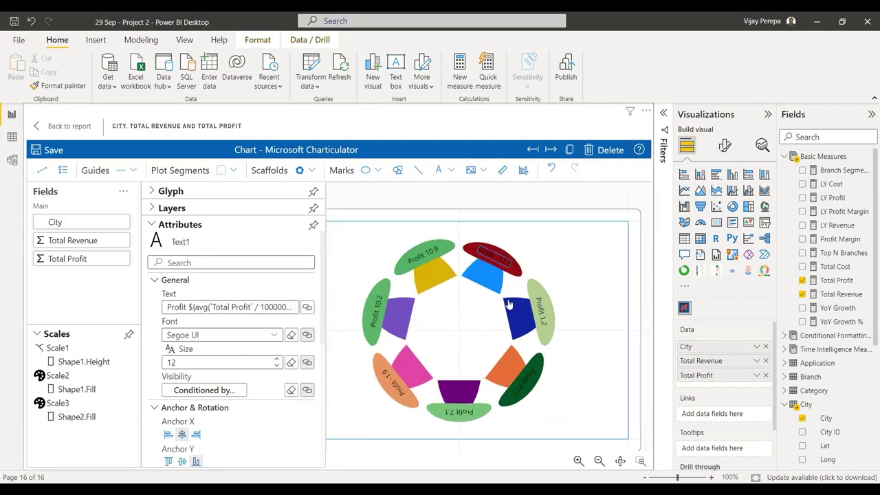
pyautogui.scroll(2, 509, 304)
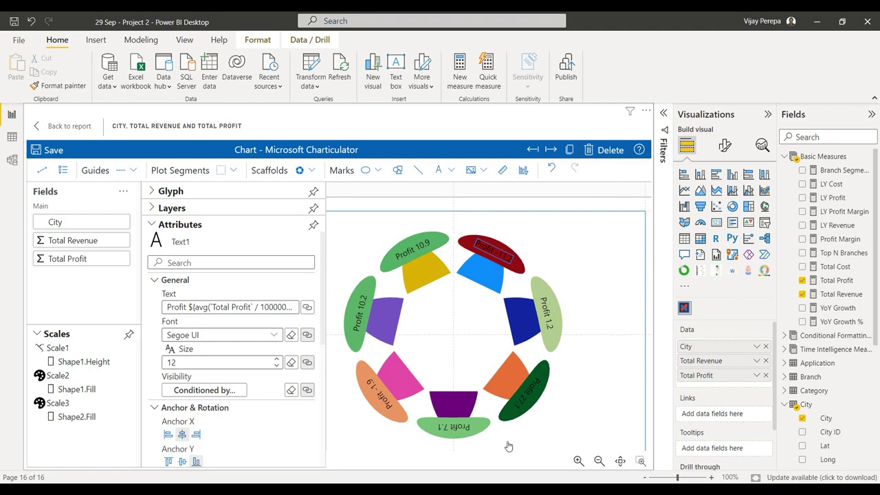
pyautogui.click(153, 224)
# Place a second text label on the stem bound to average Total Revenue
pyautogui.click(153, 192)
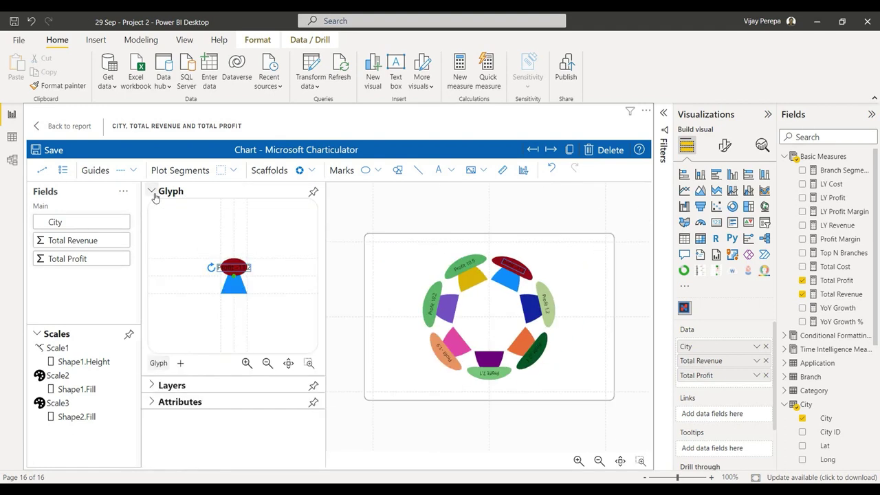
pyautogui.click(438, 169)
pyautogui.click(237, 297)
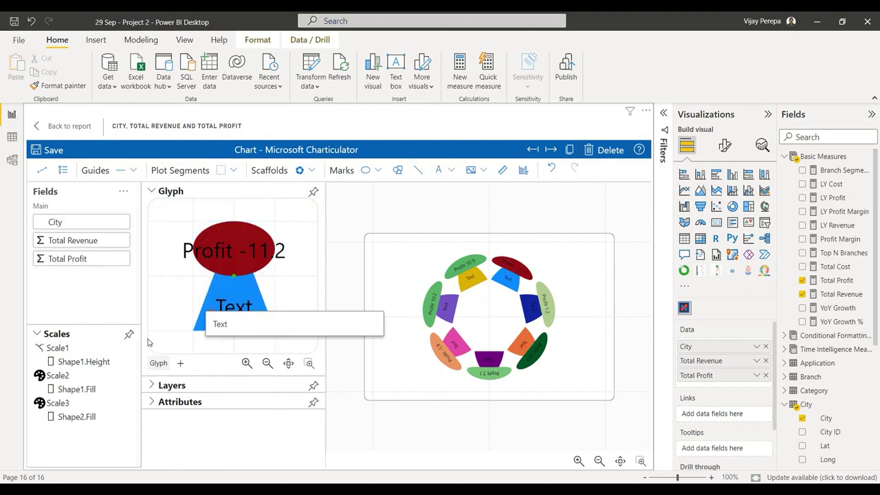
pyautogui.click(154, 193)
pyautogui.click(152, 191)
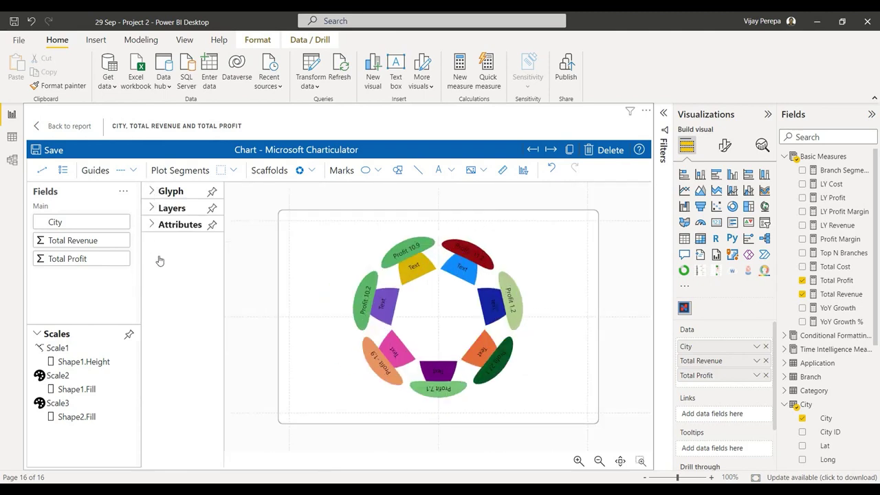
pyautogui.click(152, 226)
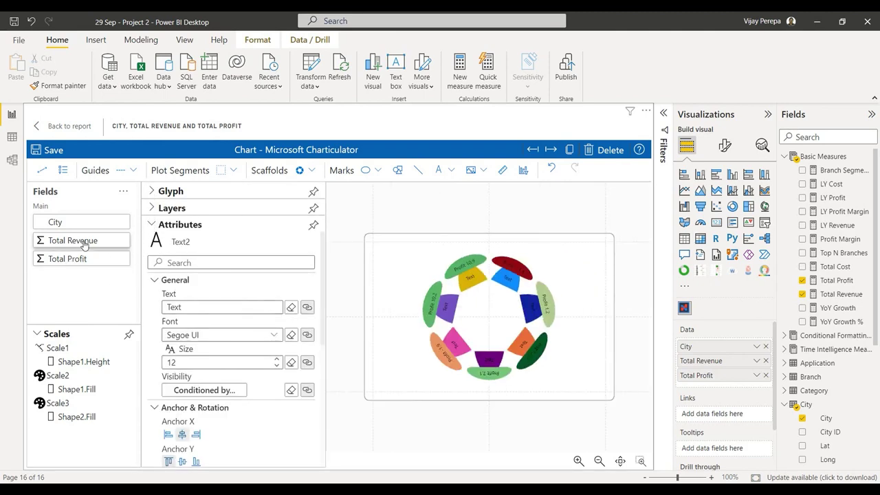
pyautogui.moveTo(77, 242); pyautogui.dragTo(190, 301)
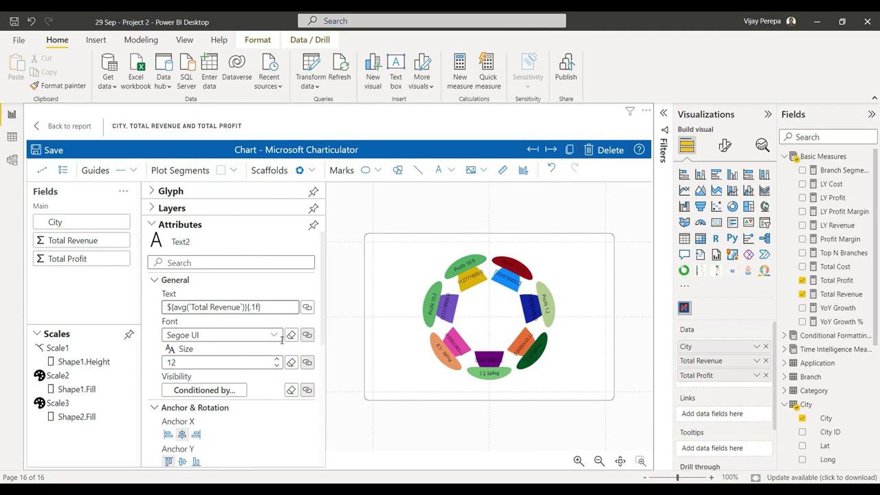
# Prefix the revenue label with 'Rev' and scale its value down
pyautogui.moveTo(167, 306); pyautogui.dragTo(188, 378)
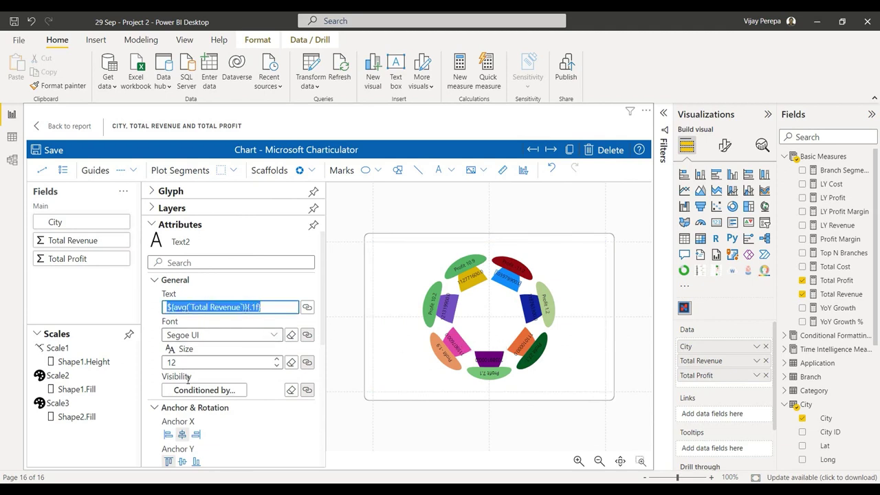
pyautogui.press('Home')
pyautogui.write('Rev ')
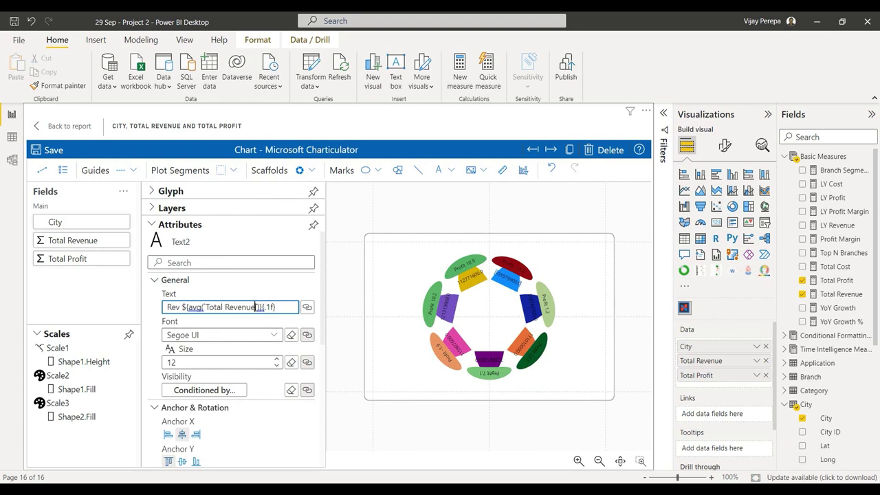
pyautogui.write('/100')
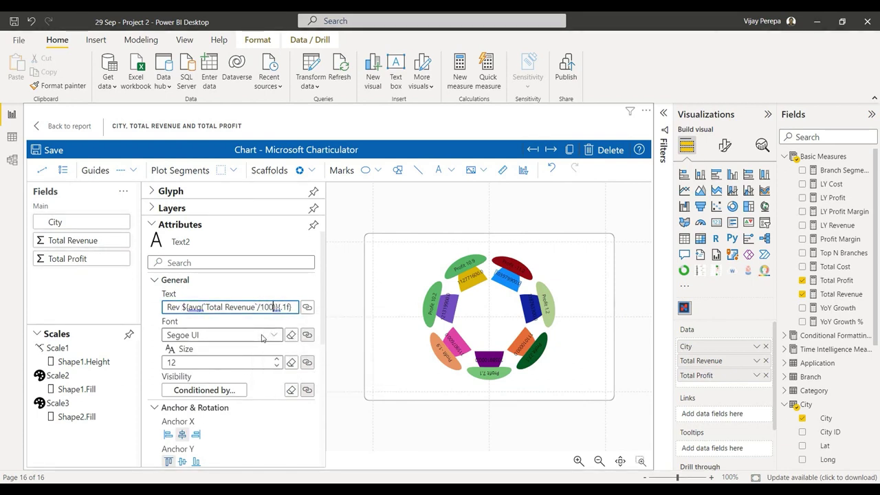
pyautogui.write('0000')
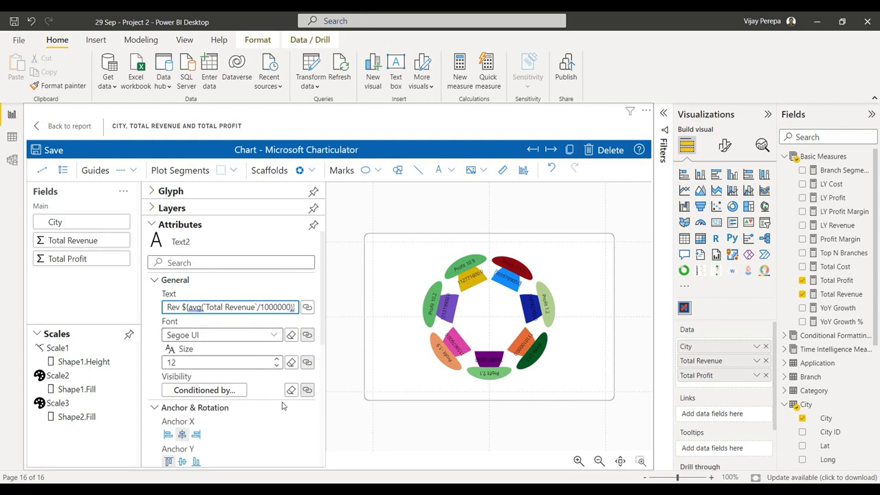
pyautogui.click(355, 424)
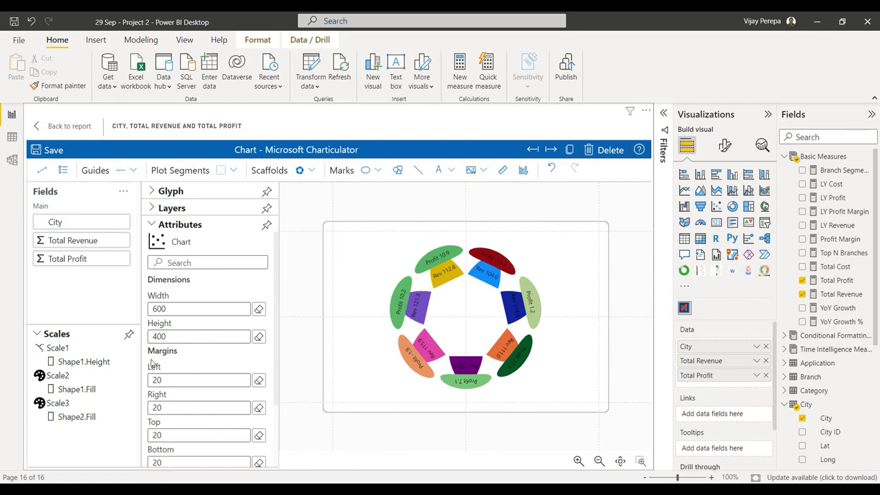
# Add a third text label beneath each glyph showing City, then save the chart
pyautogui.click(152, 224)
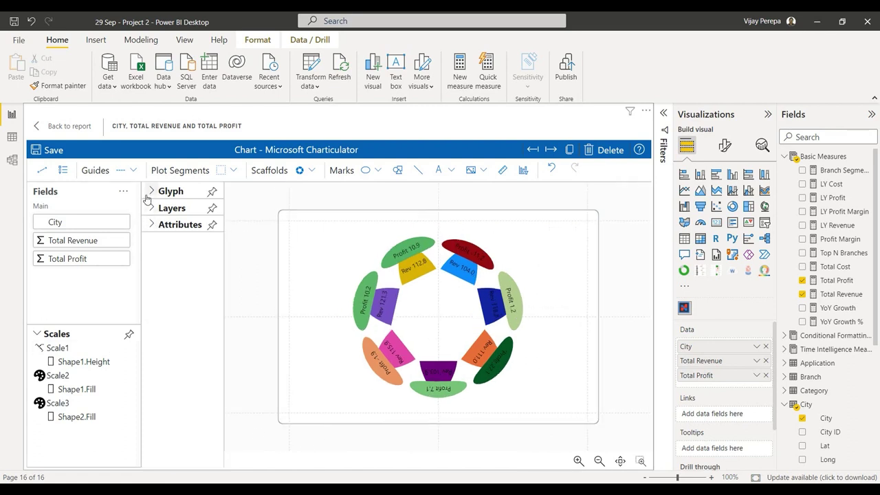
pyautogui.click(152, 191)
pyautogui.moveTo(438, 169); pyautogui.dragTo(220, 334)
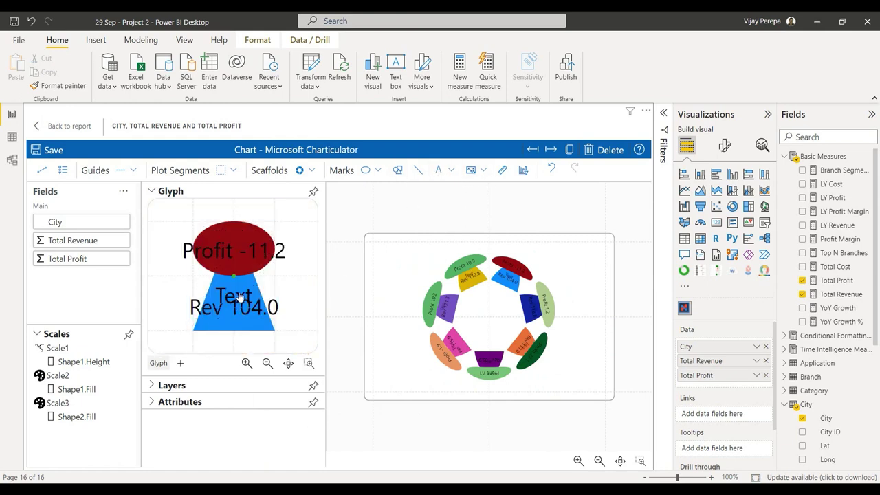
pyautogui.doubleClick(237, 350)
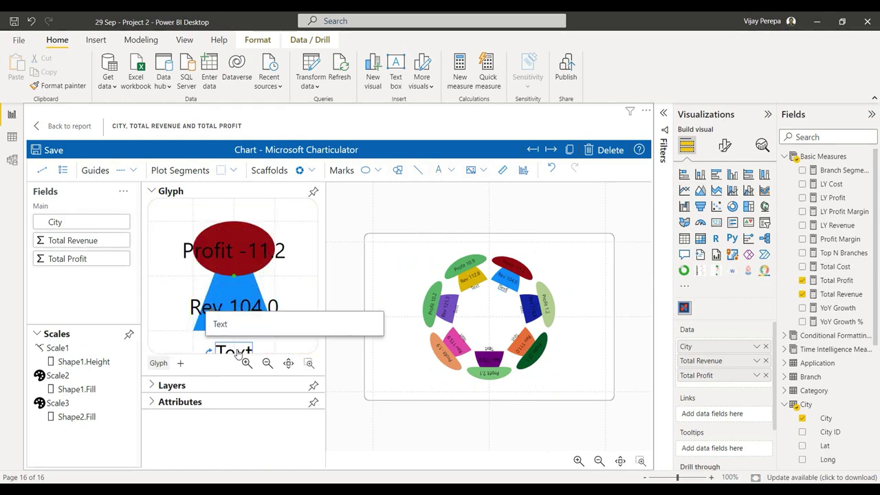
pyautogui.click(153, 194)
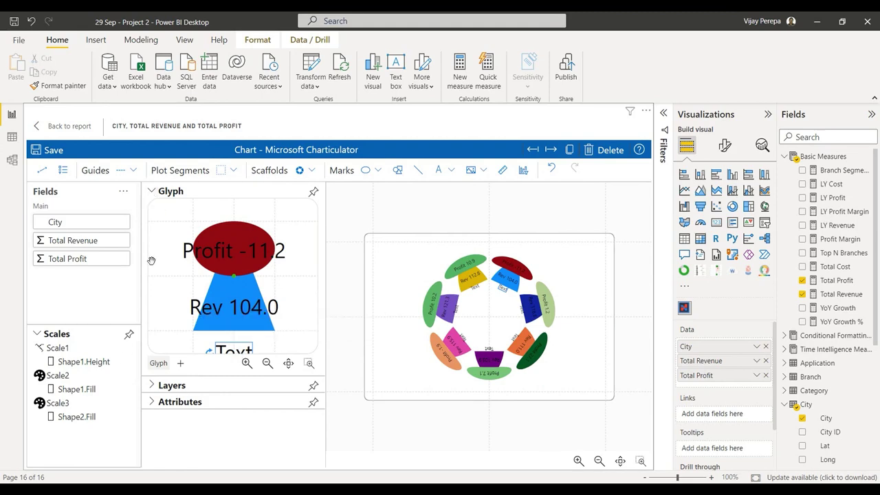
pyautogui.click(152, 192)
pyautogui.click(151, 227)
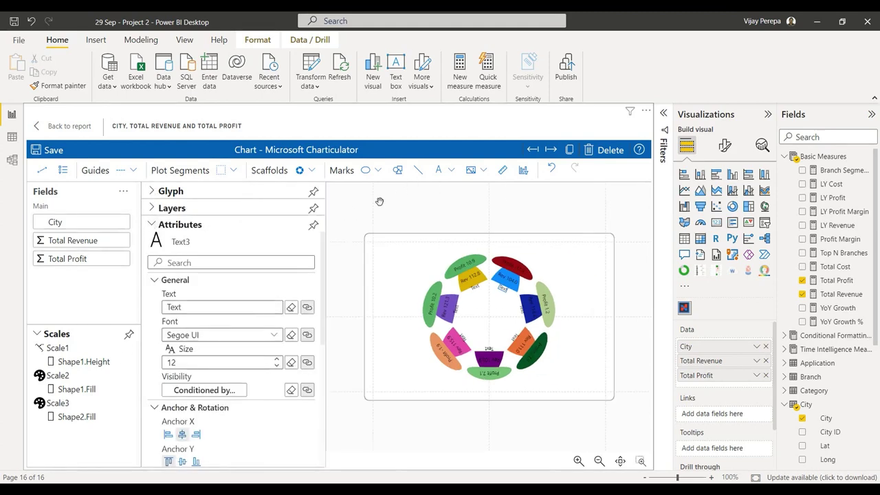
pyautogui.moveTo(55, 232); pyautogui.dragTo(175, 307)
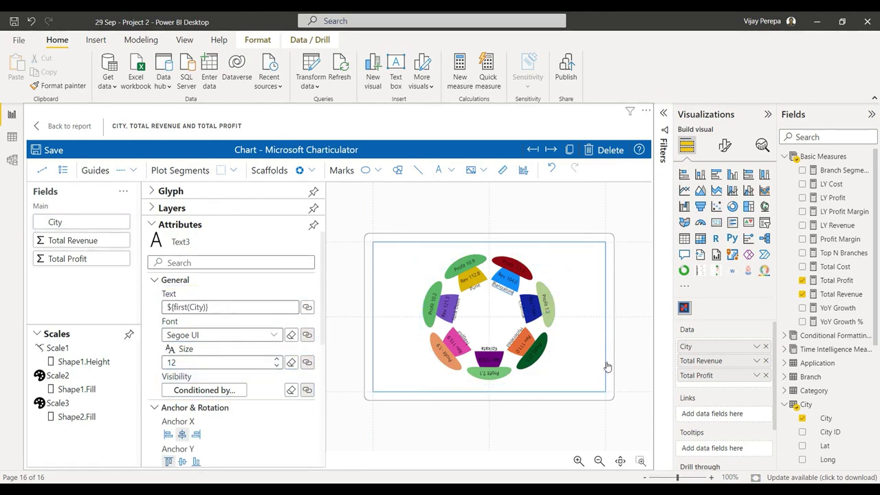
pyautogui.scroll(4, 577, 322)
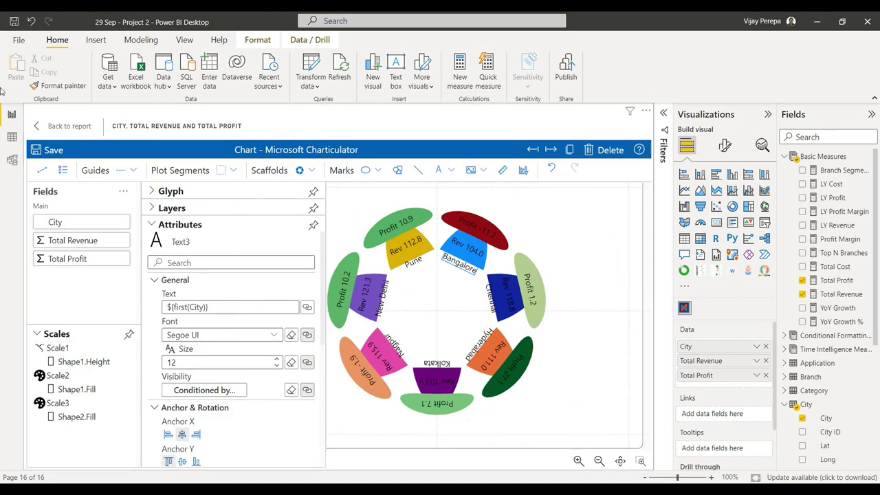
pyautogui.click(51, 150)
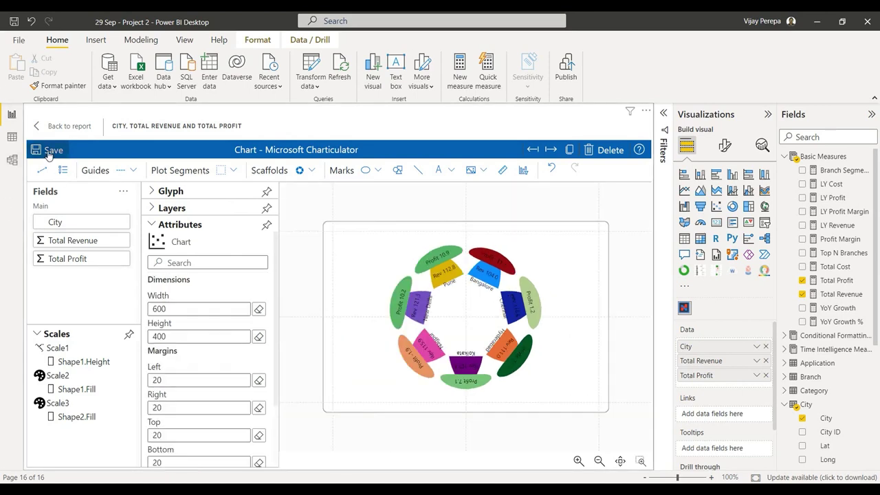
# Go back to Page 4, enlarge the mushroom chart visual, and reopen it for editing
pyautogui.click(65, 128)
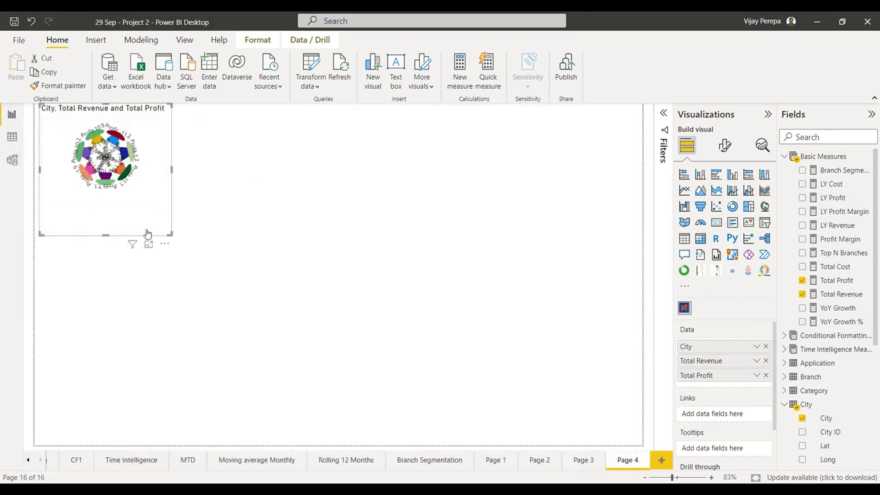
pyautogui.moveTo(171, 236); pyautogui.dragTo(324, 404)
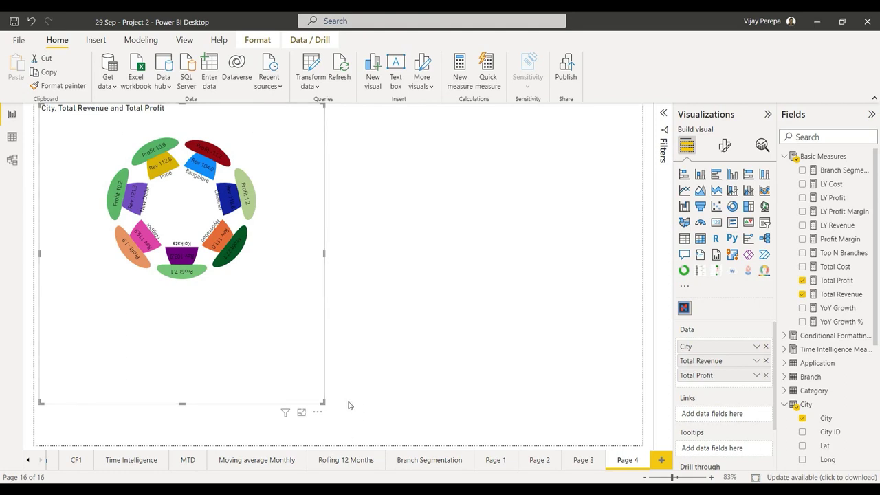
pyautogui.click(317, 412)
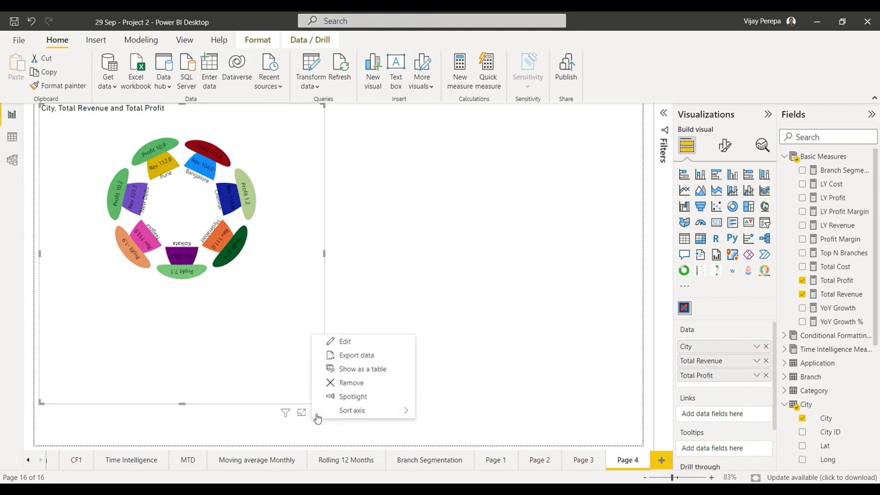
pyautogui.click(366, 342)
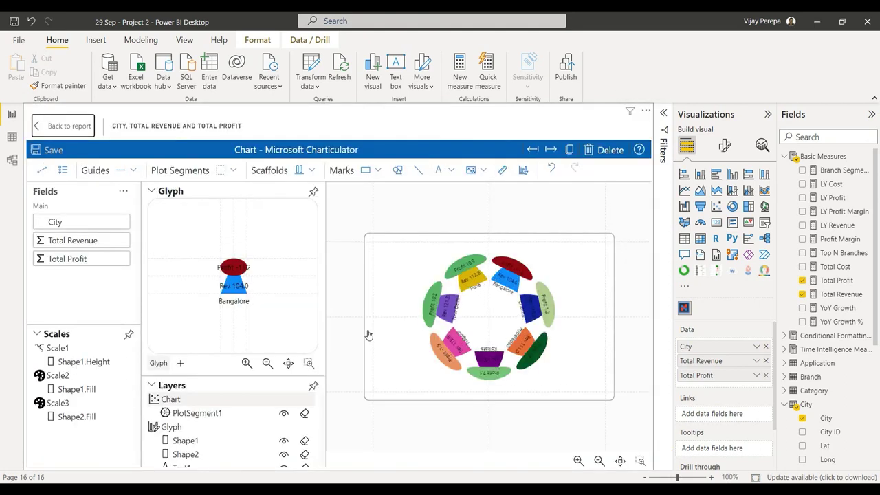
# Turn on Origin Automatic Alignment for PlotSegment1's circular layout
pyautogui.click(151, 191)
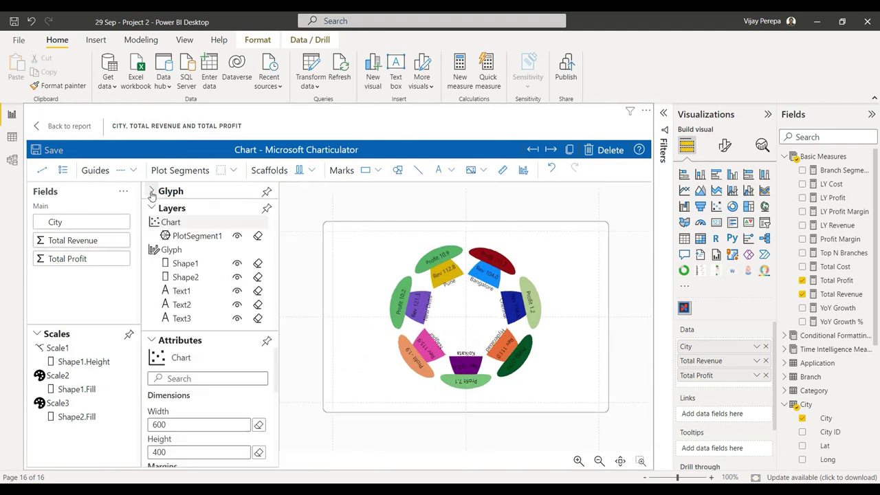
pyautogui.click(197, 235)
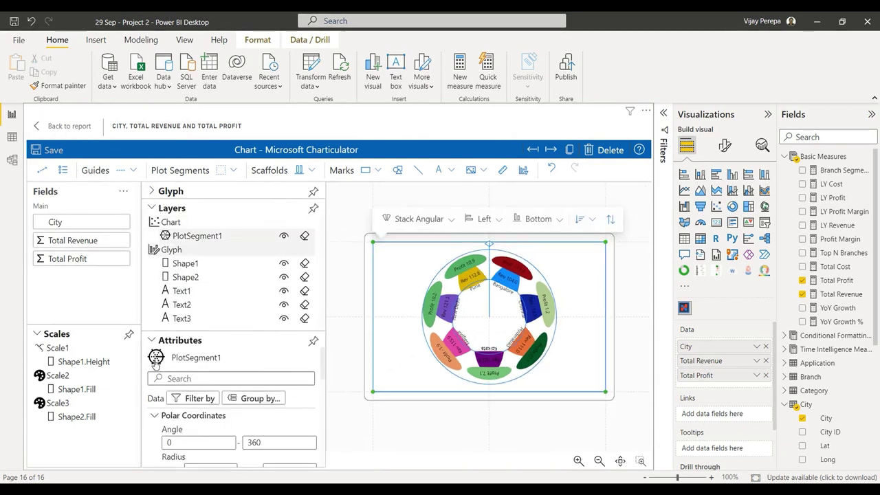
pyautogui.click(152, 208)
pyautogui.scroll(-2, 240, 424)
pyautogui.scroll(-5, 240, 424)
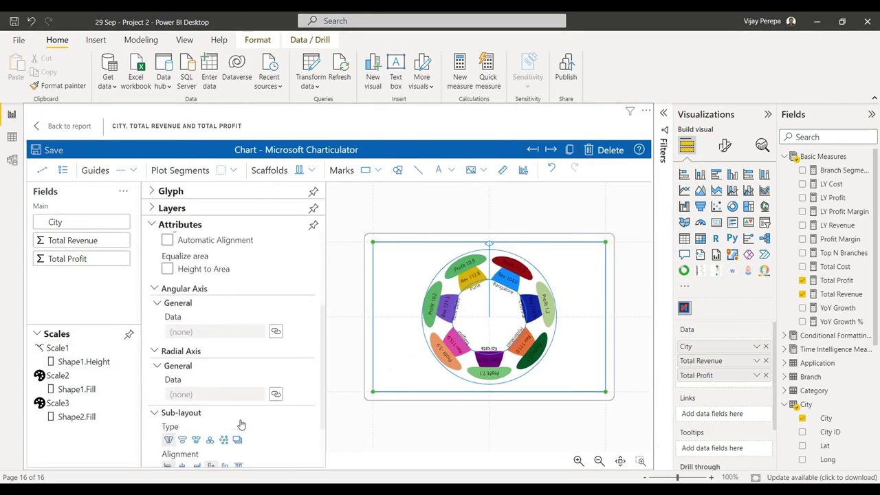
pyautogui.scroll(7, 240, 424)
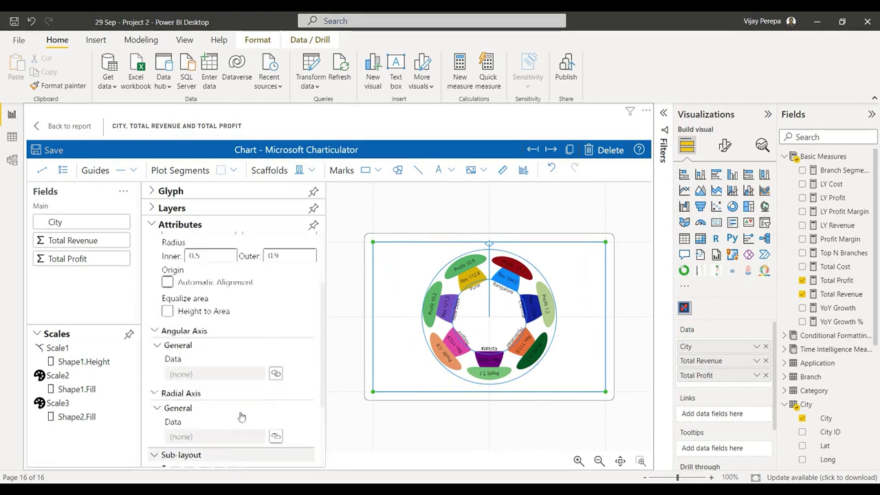
pyautogui.click(212, 349)
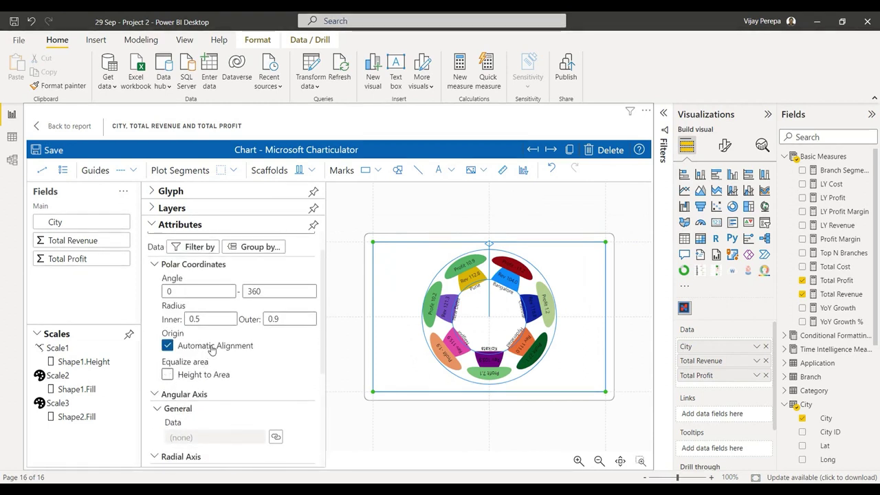
# Return to the report and resize the mushroom chart visual on Page 4
pyautogui.click(68, 126)
pyautogui.moveTo(324, 404); pyautogui.dragTo(325, 340)
pyautogui.moveTo(247, 332); pyautogui.dragTo(407, 444)
# Add a list-style slicer using the Dates Year field beside the chart
pyautogui.click(522, 253)
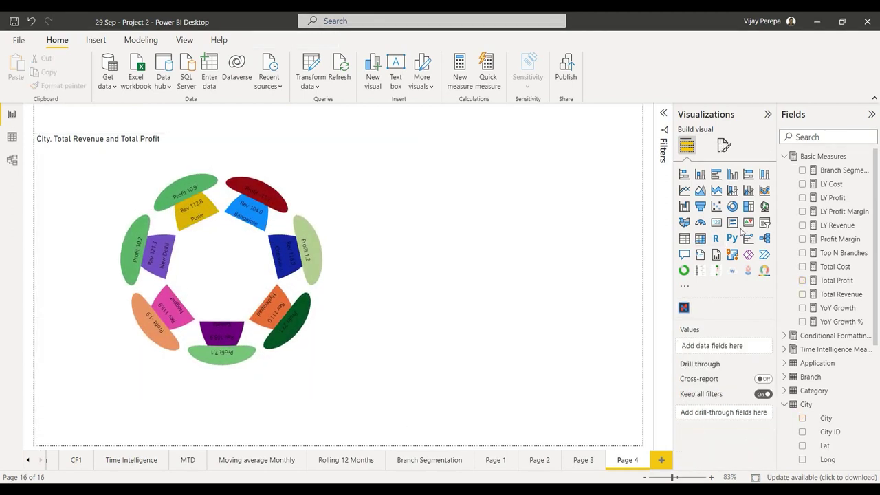
pyautogui.click(766, 224)
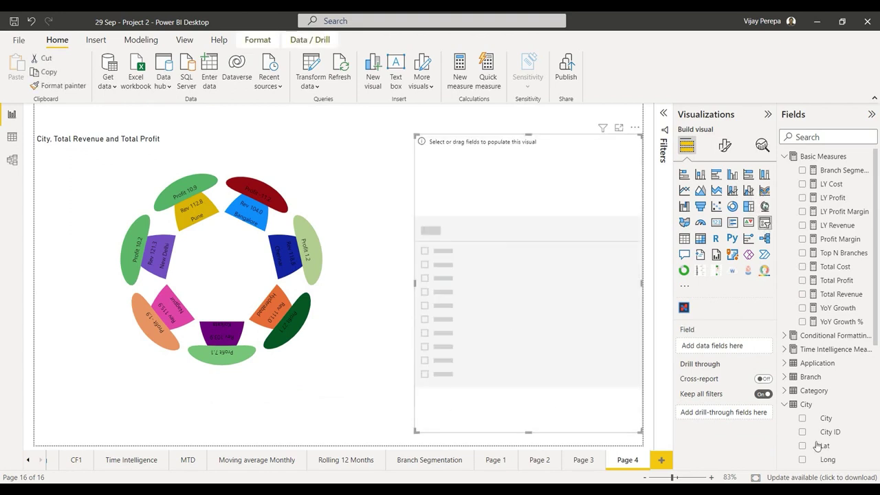
pyautogui.click(823, 156)
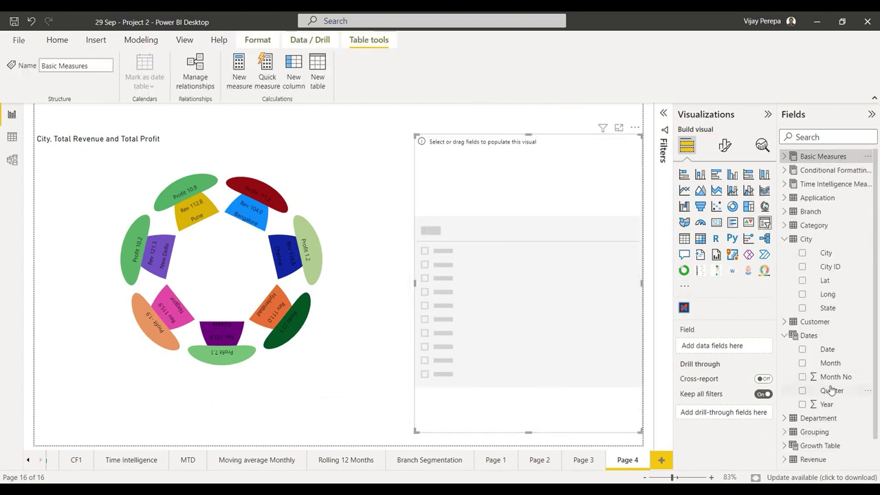
pyautogui.click(826, 406)
pyautogui.click(634, 147)
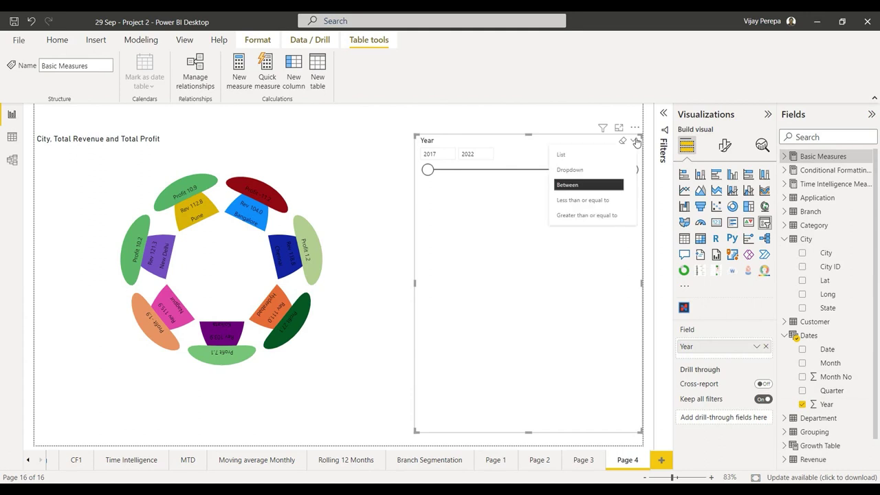
pyautogui.click(570, 157)
# Filter the chart through 2022, 2021, 2019, 2018 and 2017, finishing on 2019
pyautogui.click(440, 223)
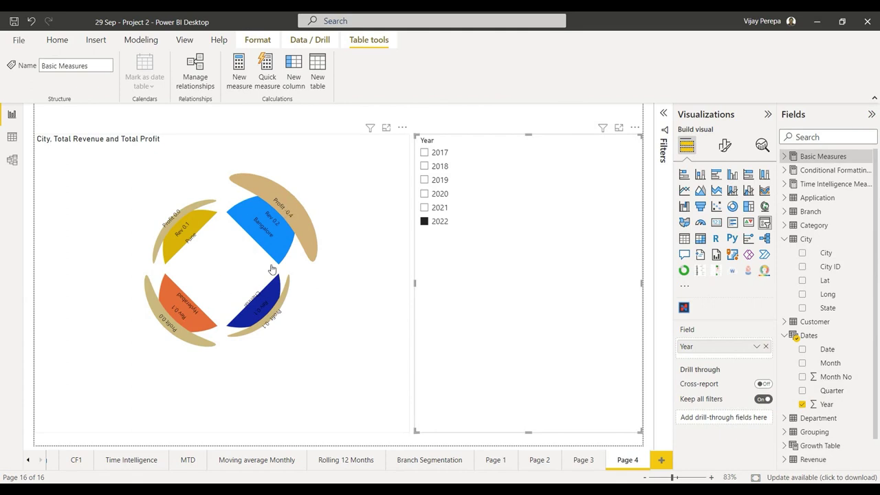
pyautogui.click(439, 194)
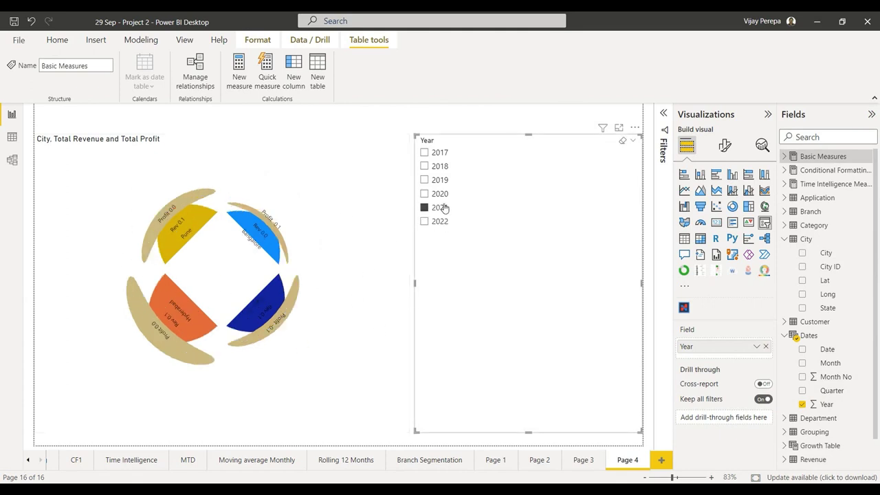
pyautogui.click(441, 180)
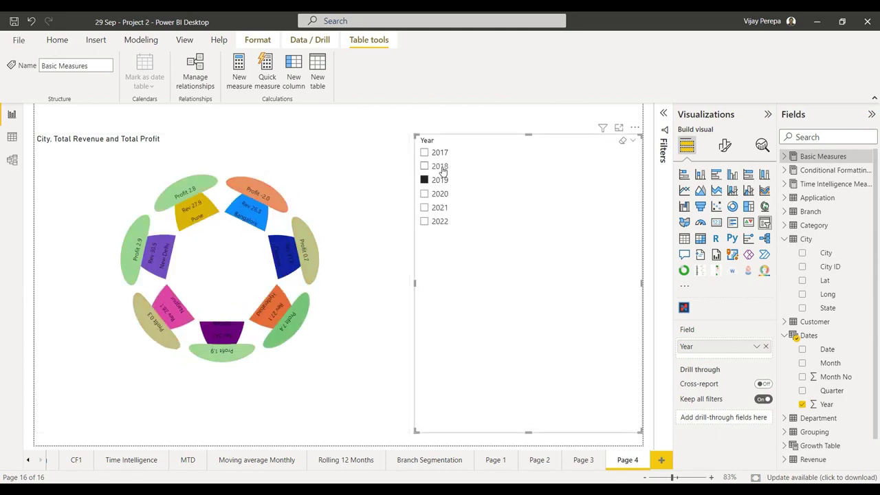
pyautogui.click(440, 166)
pyautogui.click(440, 153)
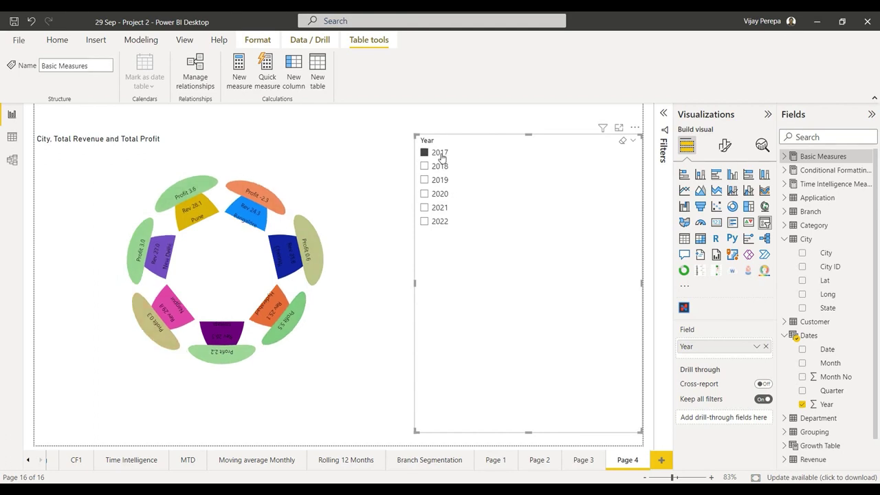
pyautogui.click(440, 166)
pyautogui.click(438, 180)
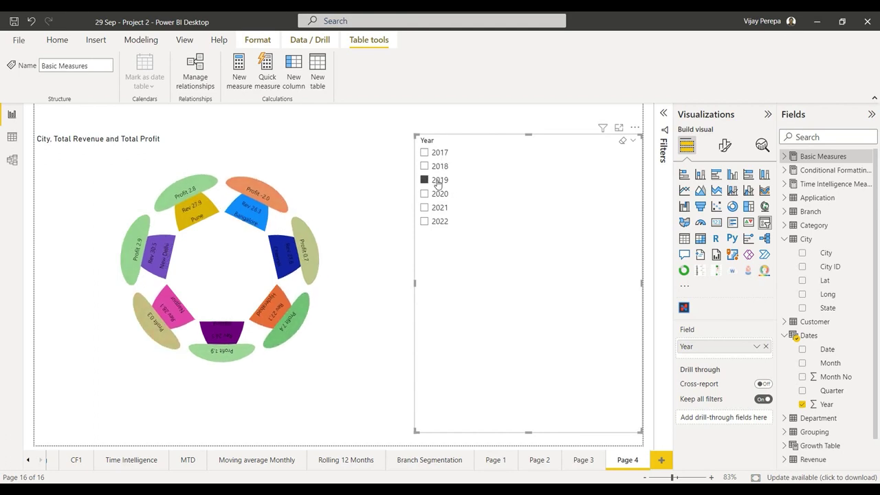